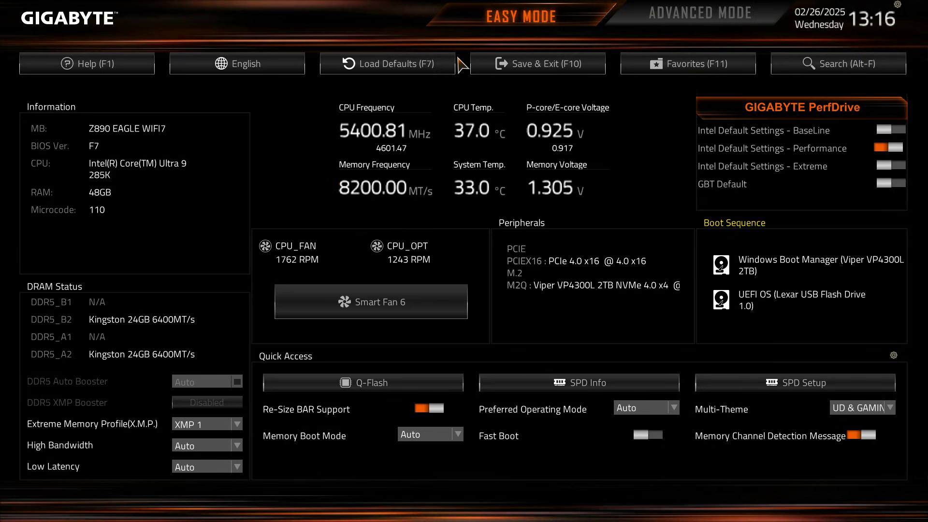
- Glance at Advanced Mode and Help, then load optimized defaults so XMP is Disabled
left_click(697, 16)
left_click(531, 17)
left_click(77, 64)
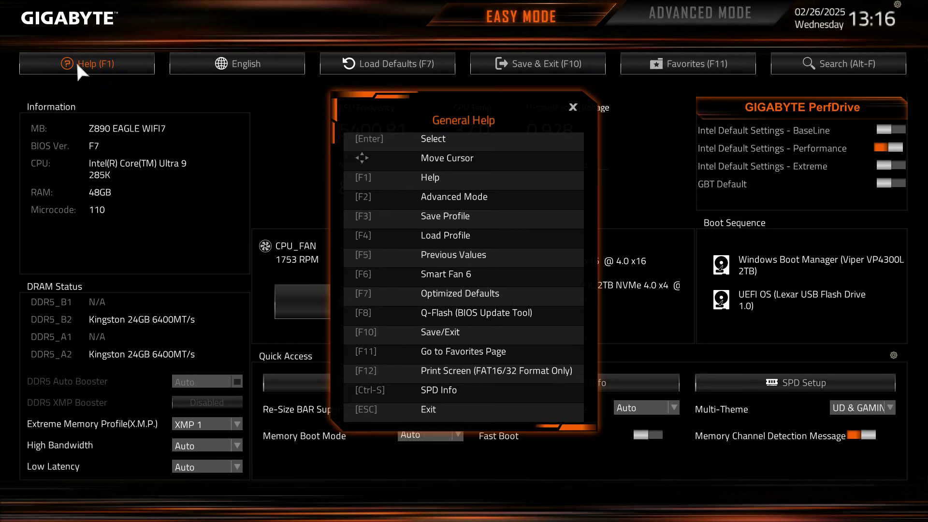
left_click(573, 107)
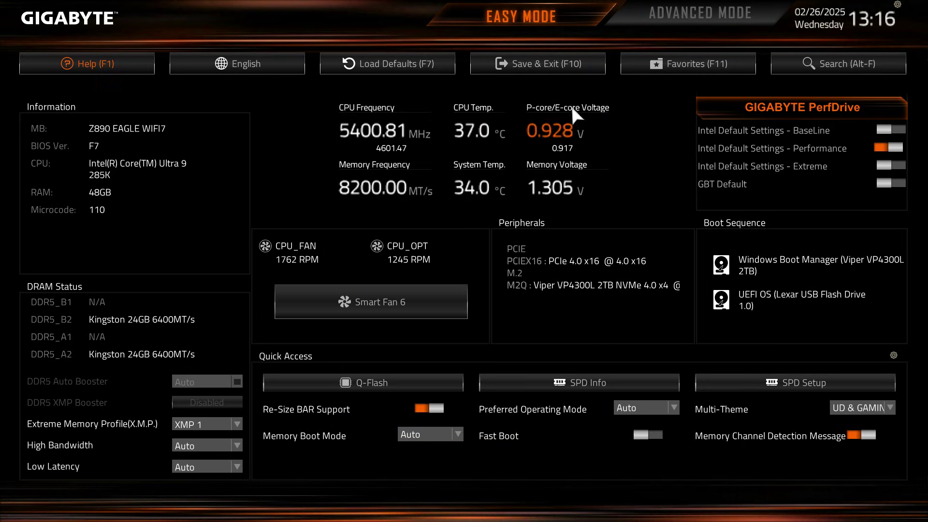
left_click(349, 65)
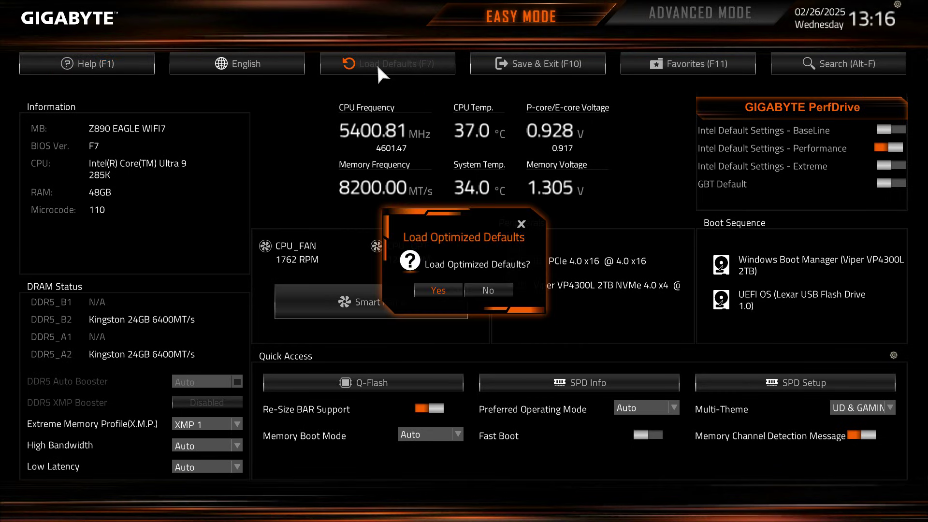
left_click(432, 289)
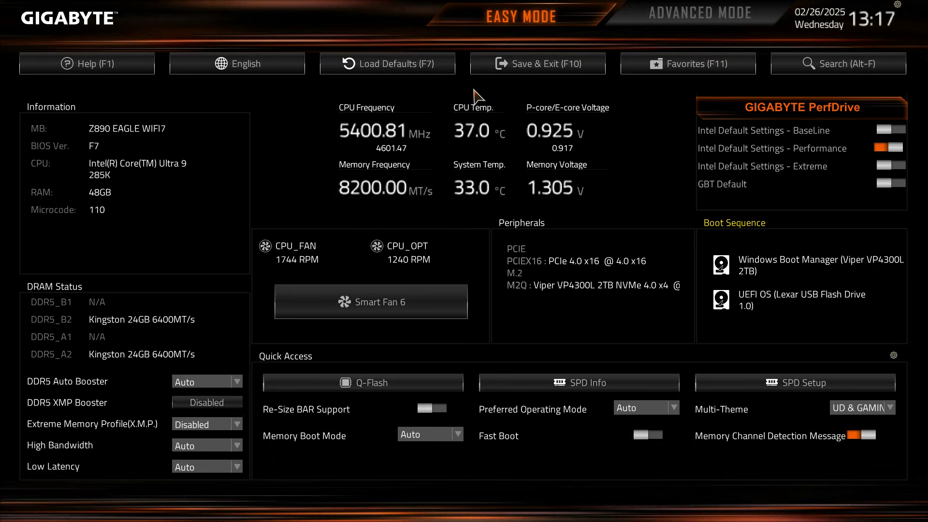
- View the Advanced Mode favorites, go back to Easy Mode, and open then close Option Search
left_click(648, 69)
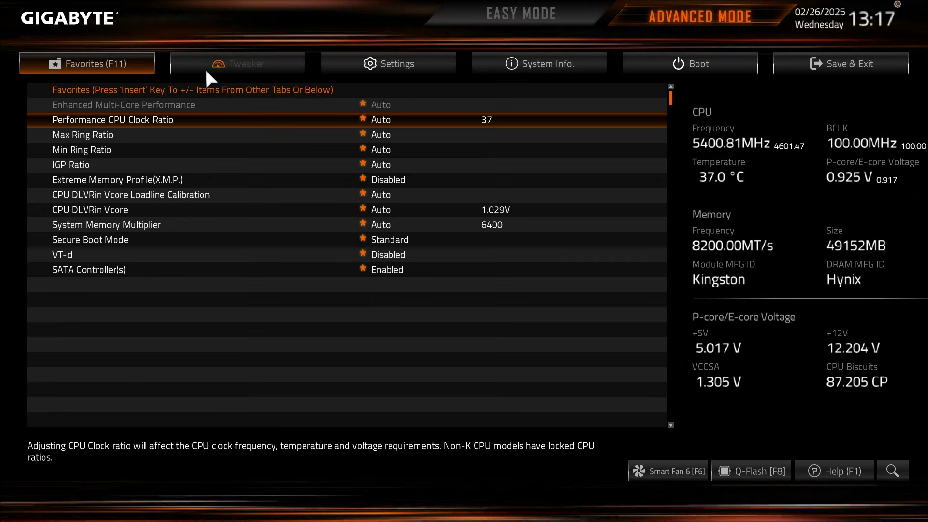
left_click(502, 16)
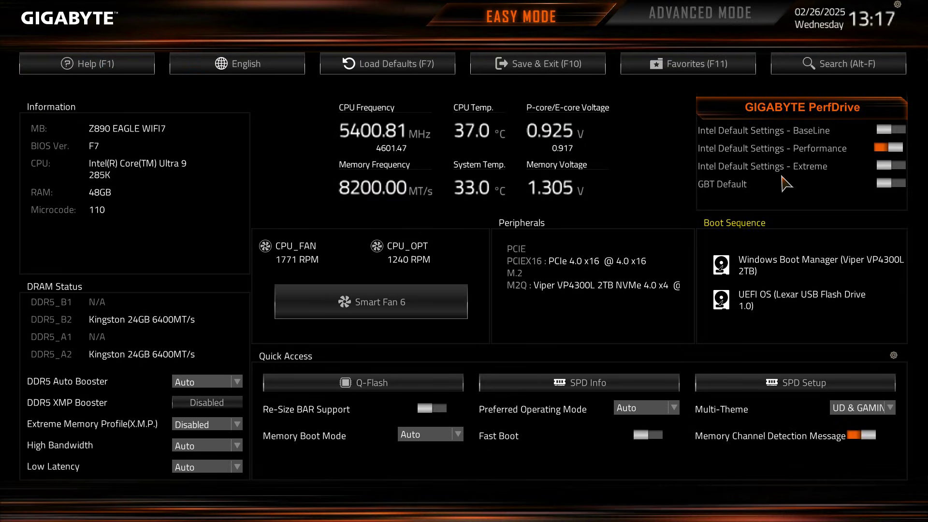
left_click(812, 59)
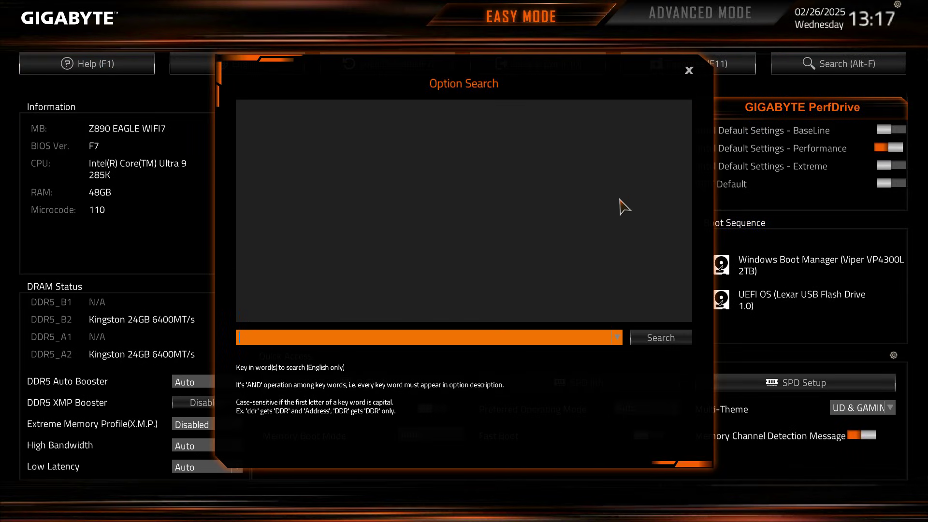
left_click(689, 71)
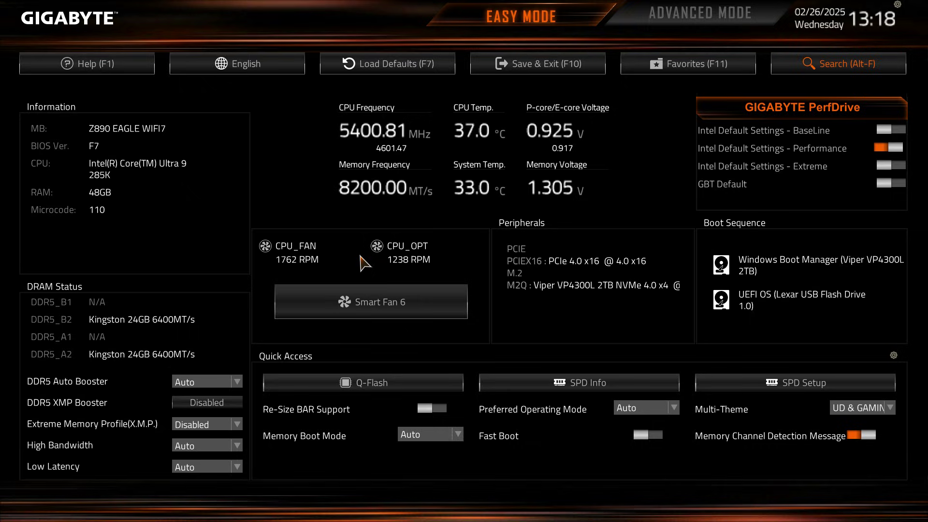
left_click(359, 302)
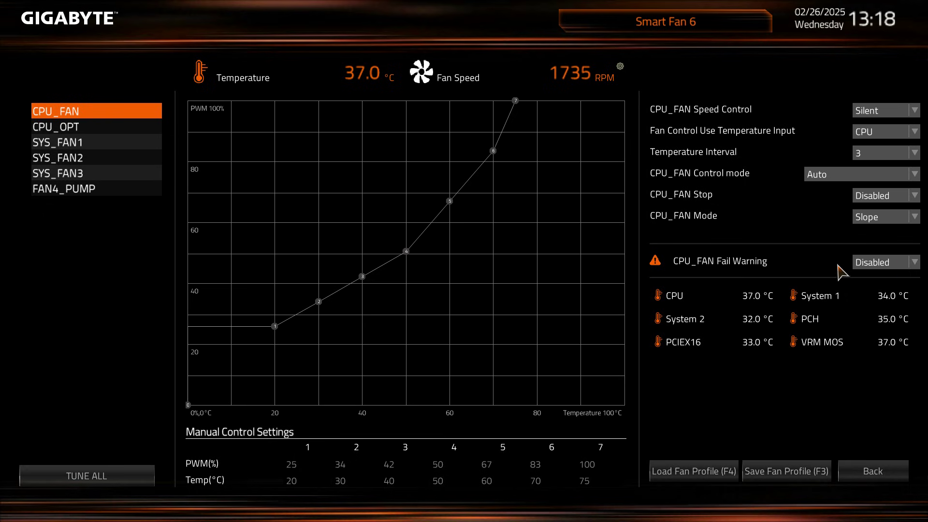
key("Escape")
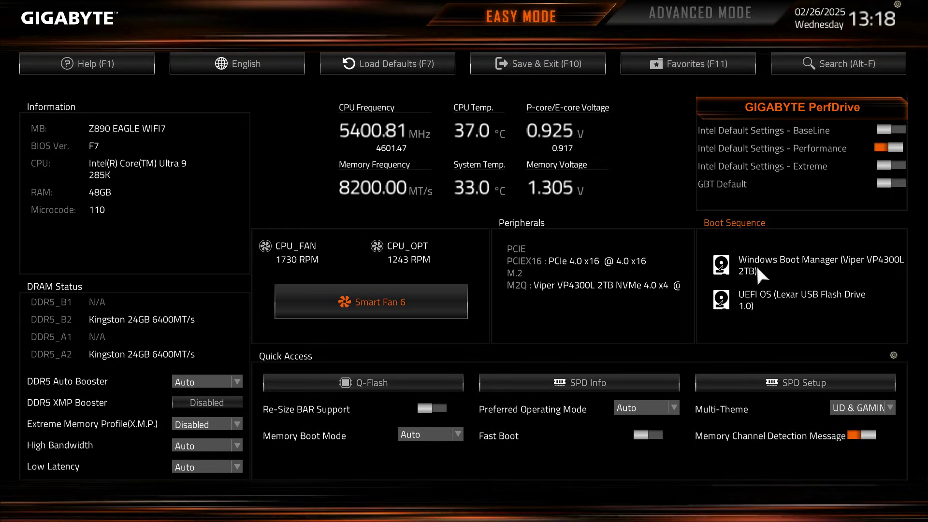
left_click(719, 292)
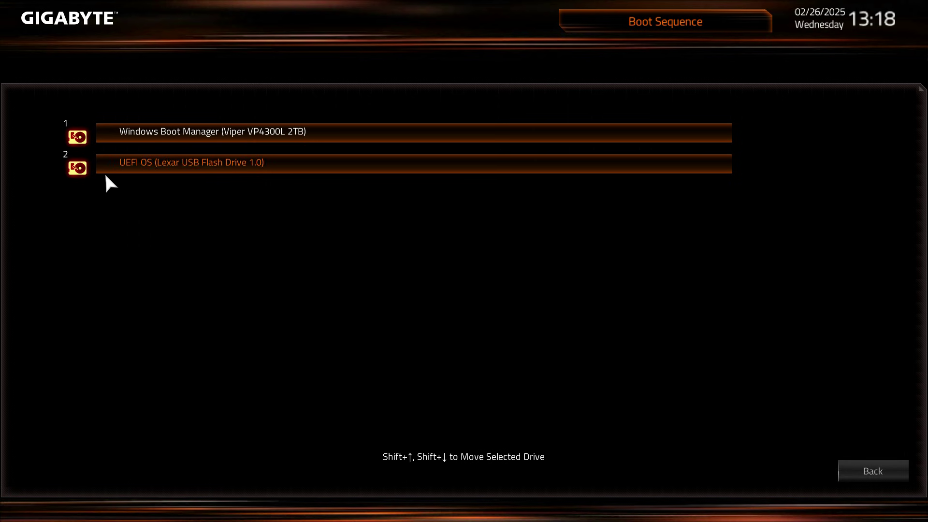
key("Escape")
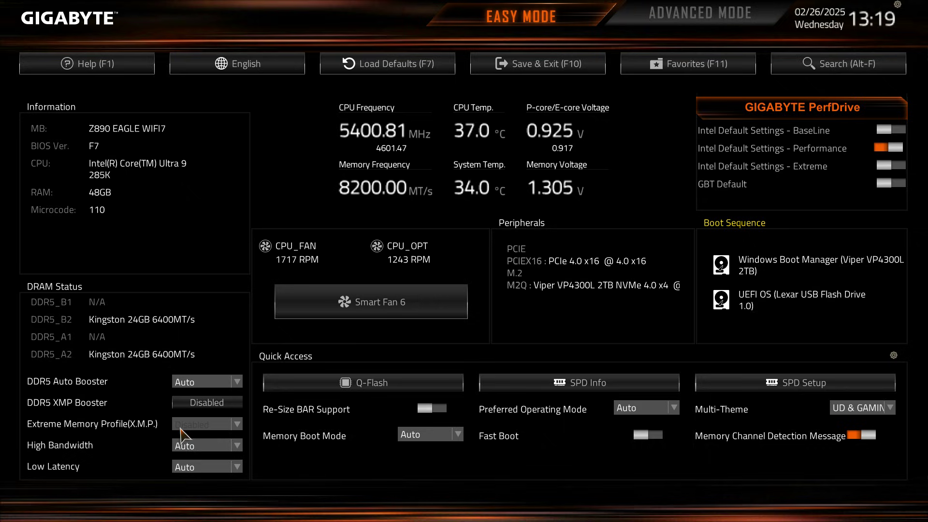
- Choose XMP 1 from the Easy Mode Extreme Memory Profile (X.M.P.) dropdown
left_click(232, 422)
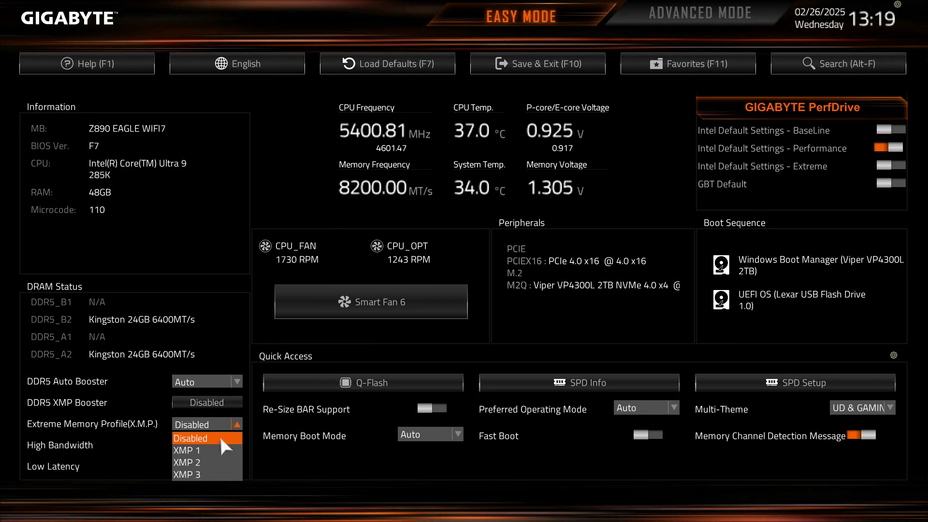
left_click(195, 451)
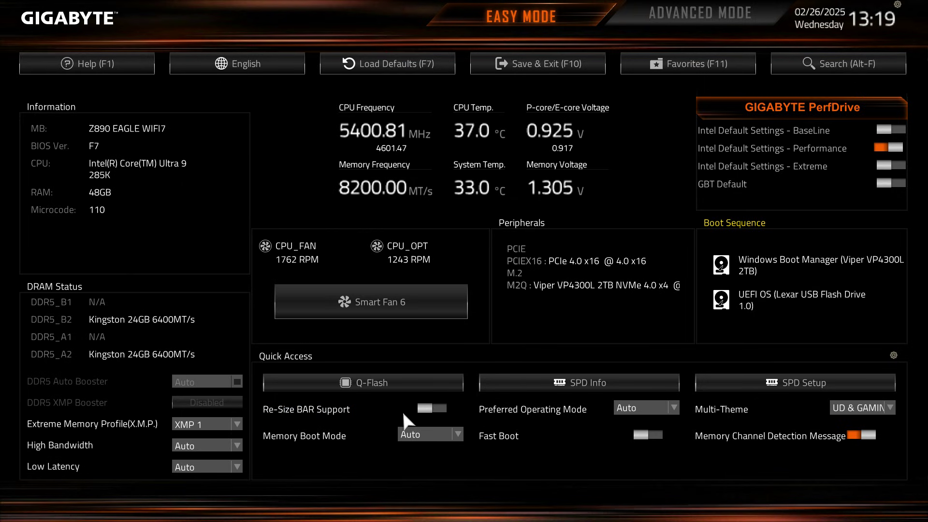
- Enable Re-Size BAR, check the DIMM 2 SPD info, then open the SPD Setup comparison
left_click(438, 409)
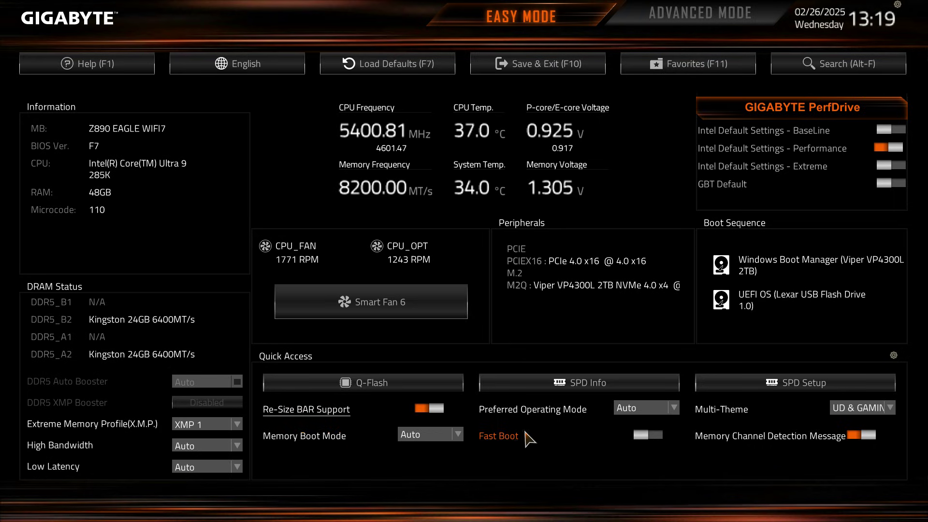
left_click(555, 379)
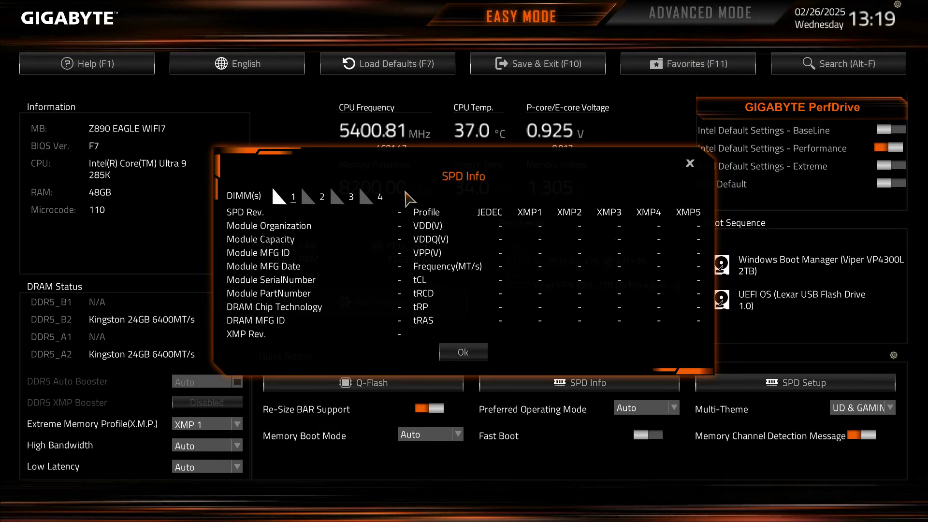
left_click(310, 196)
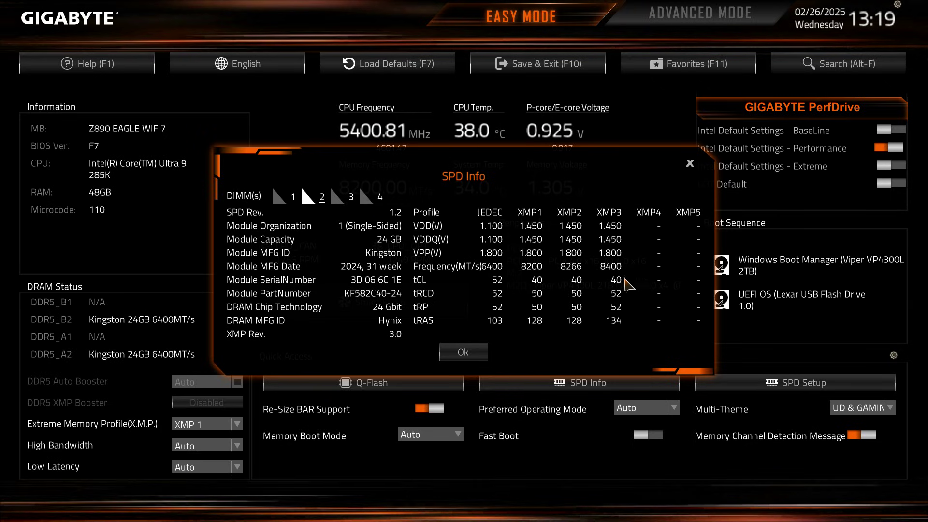
left_click(689, 163)
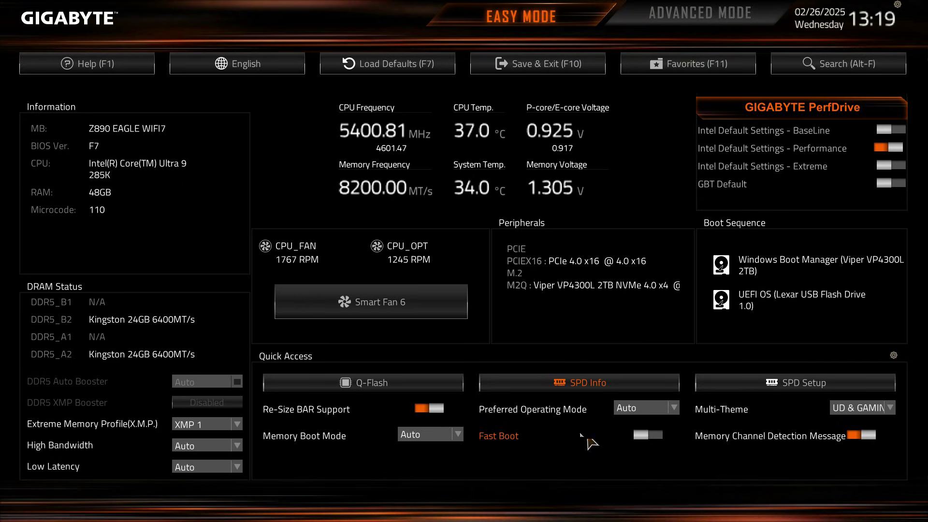
left_click(759, 379)
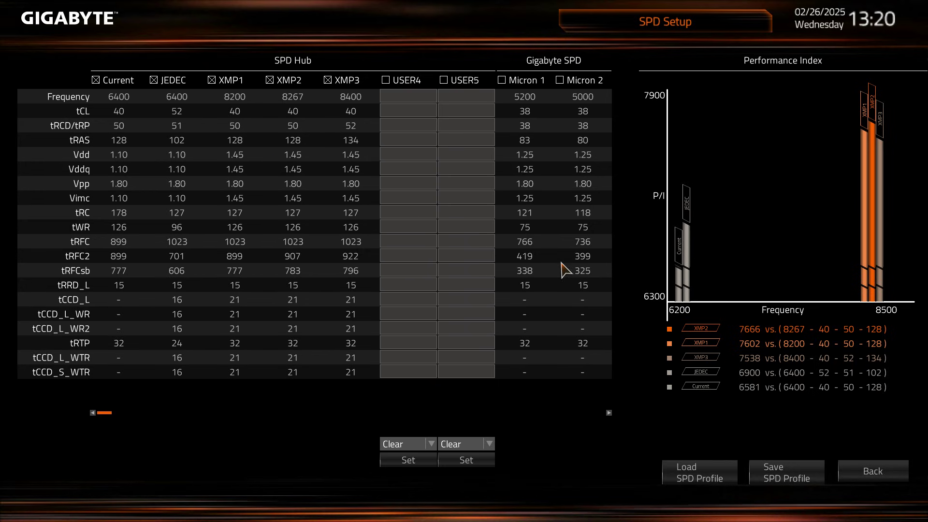
- Leave SPD Setup with Esc, back to Easy Mode with memory at 8200.00 MT/s on XMP 1
key("Escape")
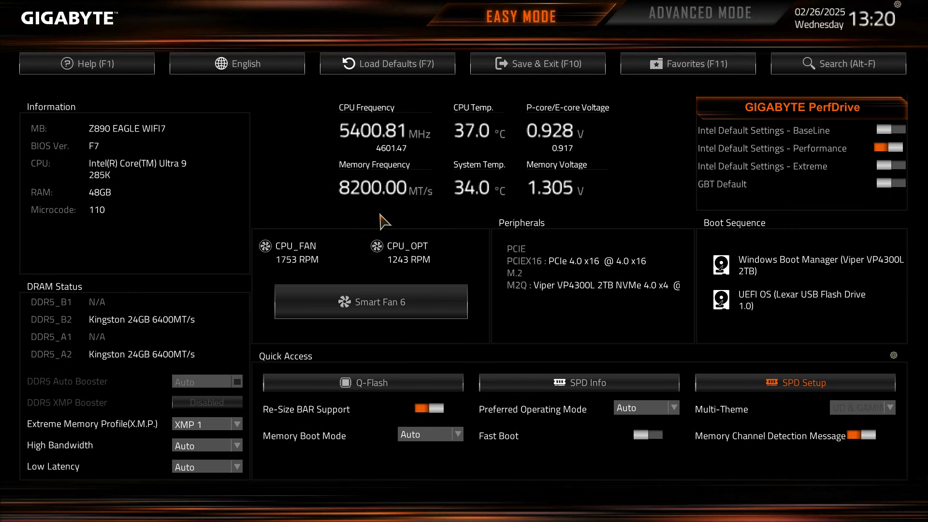
- Enter Advanced Mode and switch between the Favorites and Tweaker tabs, ending on Tweaker
left_click(663, 16)
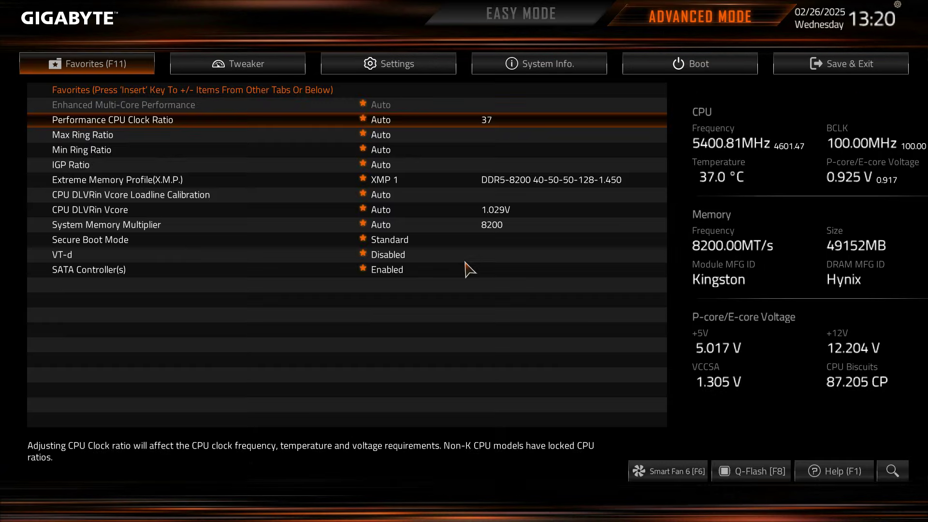
left_click(232, 68)
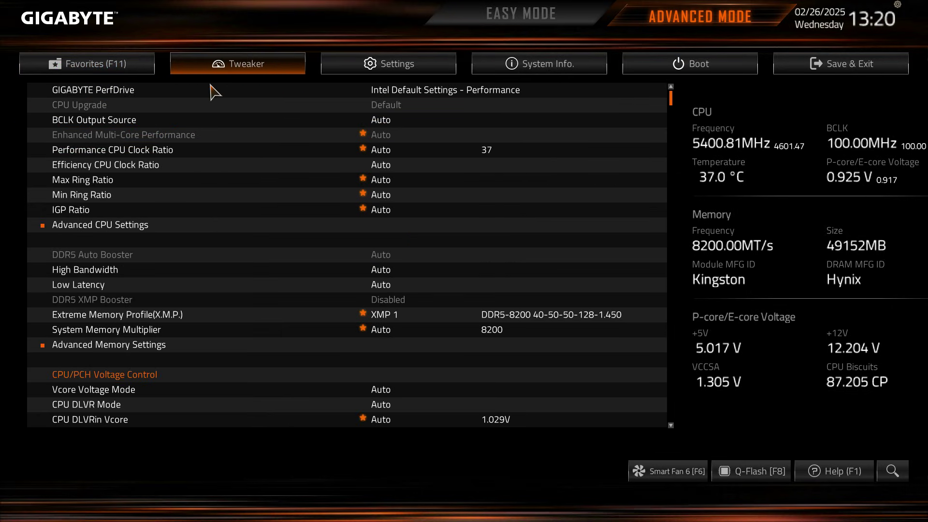
left_click(90, 62)
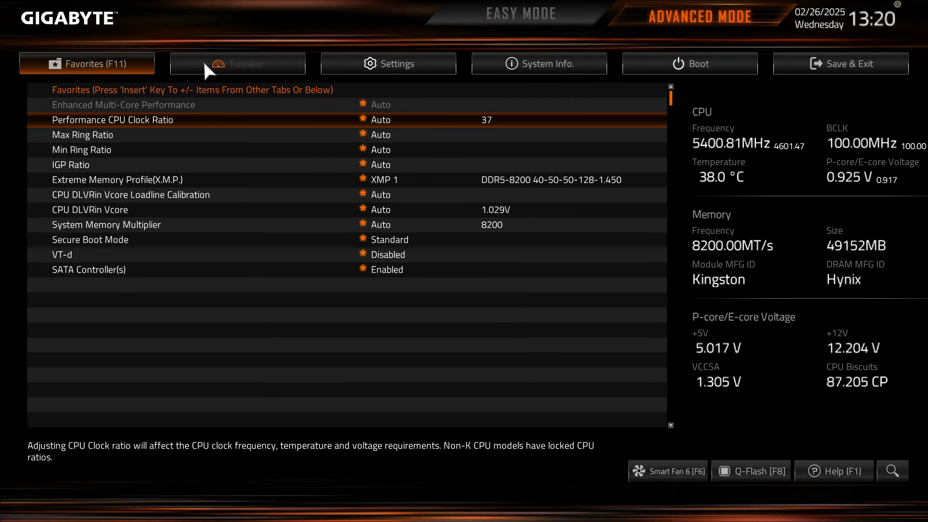
left_click(203, 61)
left_click(101, 62)
left_click(183, 62)
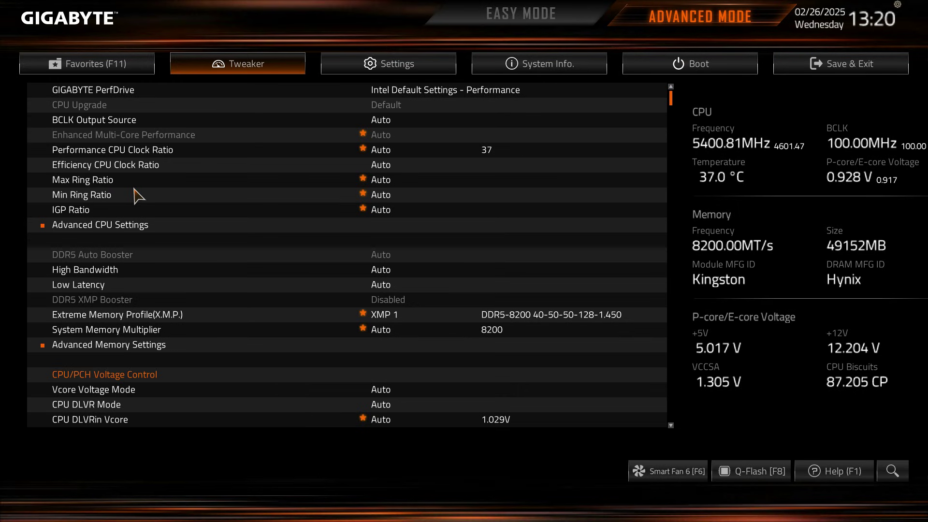
- Open Advanced CPU Settings and scroll down past PVD, Race To Halt, AVX, E-core count and Granular Ratio
left_click(103, 226)
key("Down")
key("Down")
key("Down")
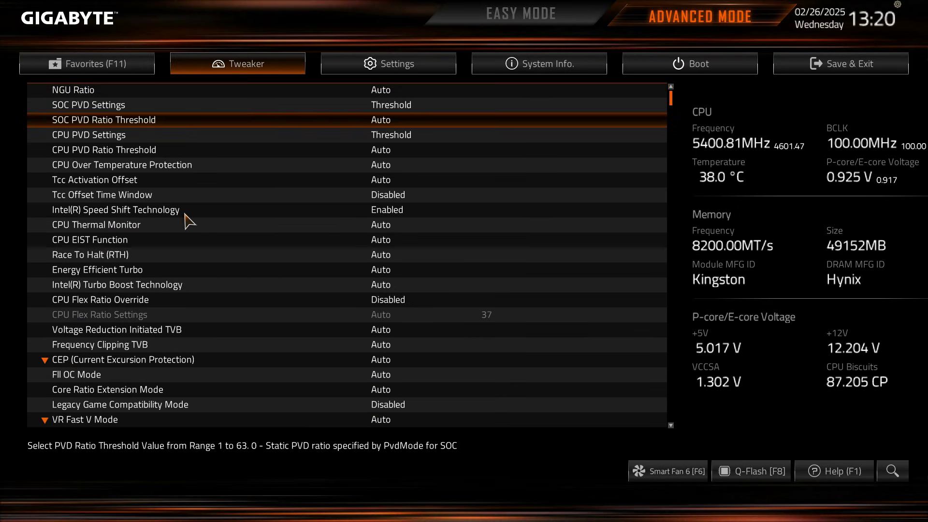
key("Down")
key("Down")
key("Down")
key("Down")
key("Down")
key("Down")
key("Down")
key("Down")
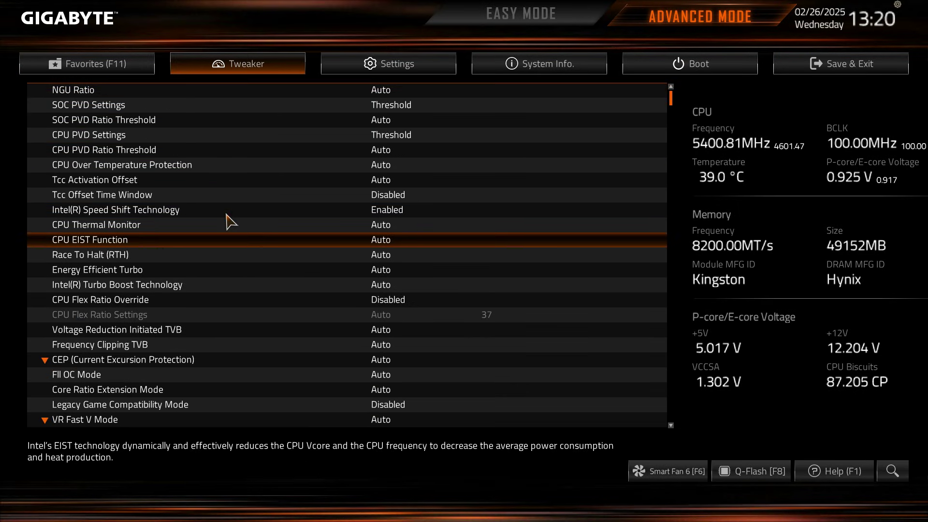
key("Down")
key("Down")
key("Down")
key("Down")
key("Down")
key("Down")
key("Down")
key("Down")
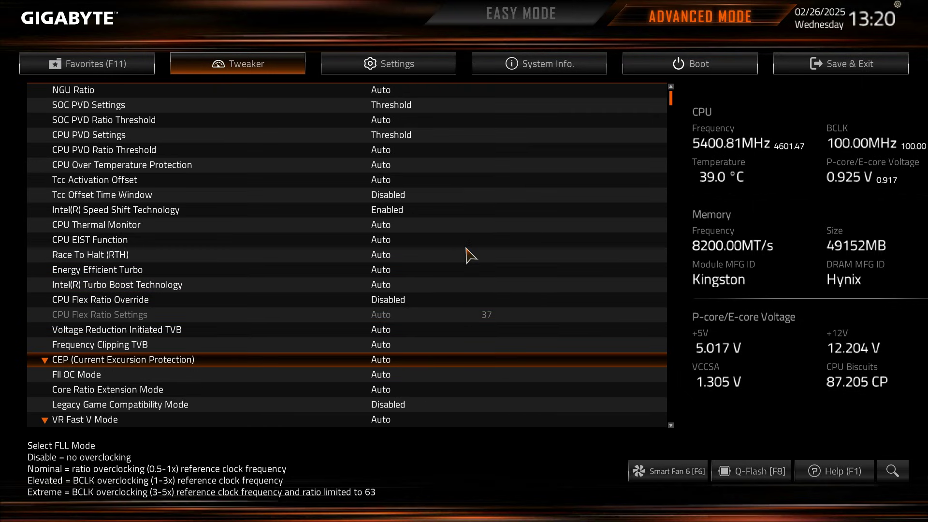
key("Down")
key("Down")
key("Down")
key("Down")
key("Down")
key("Down")
key("Down")
key("Down")
key("Down")
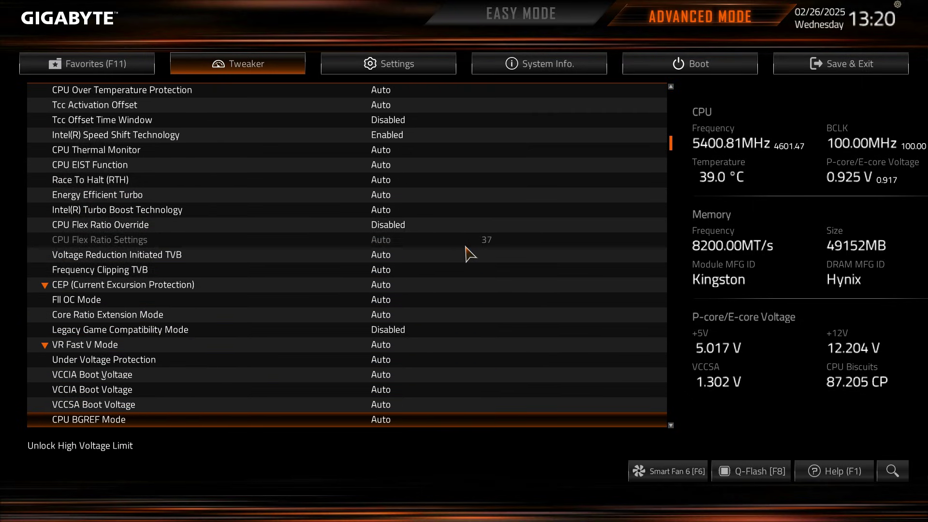
key("Down")
key("Down")
key("Down")
key("Down")
key("Down")
key("Down")
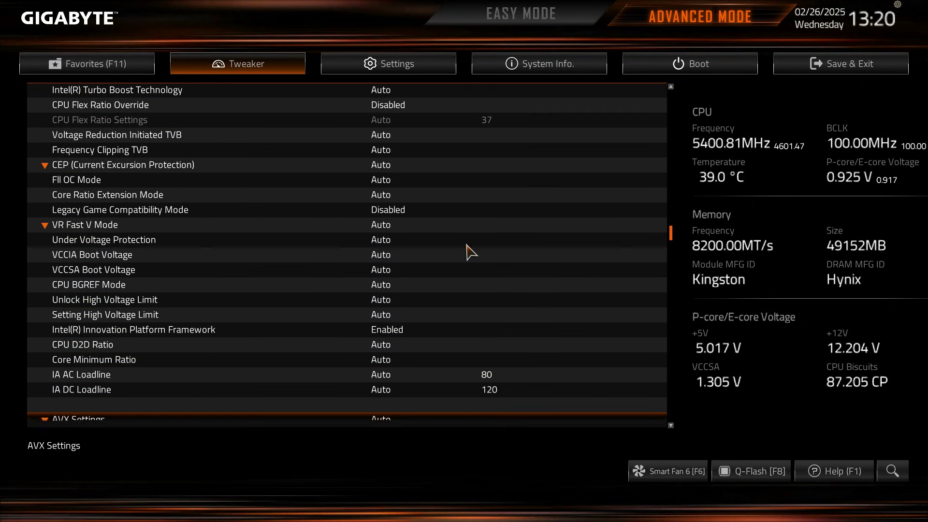
key("Down")
key("Down")
key("Down")
key("Down")
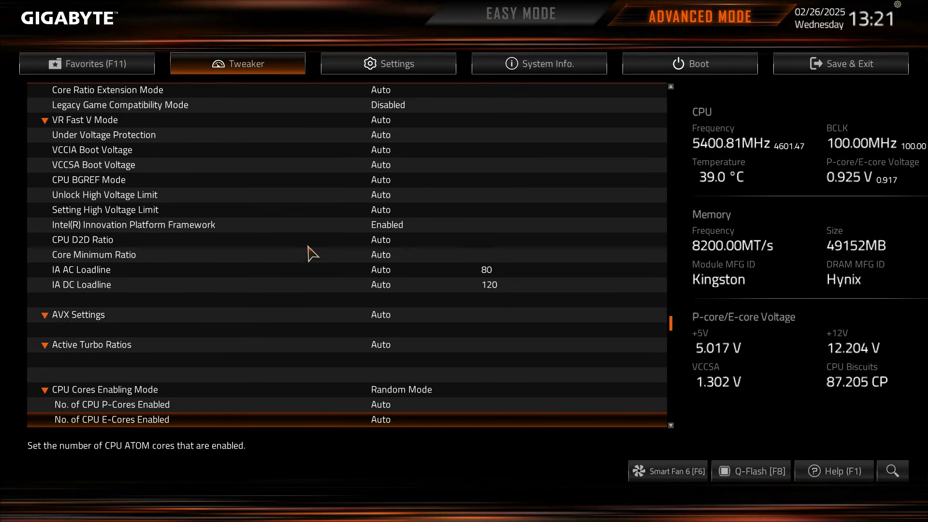
key("Down")
key("Down")
key("Down")
key("Down")
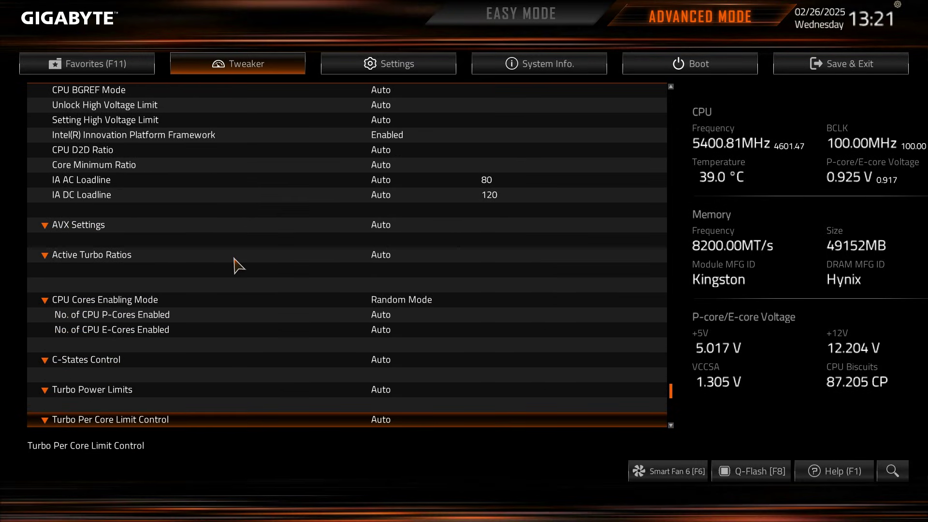
key("Down")
- Scroll back up past Turbo Power Limits and IA DC Loadline, then return to the Tweaker list
key("Up")
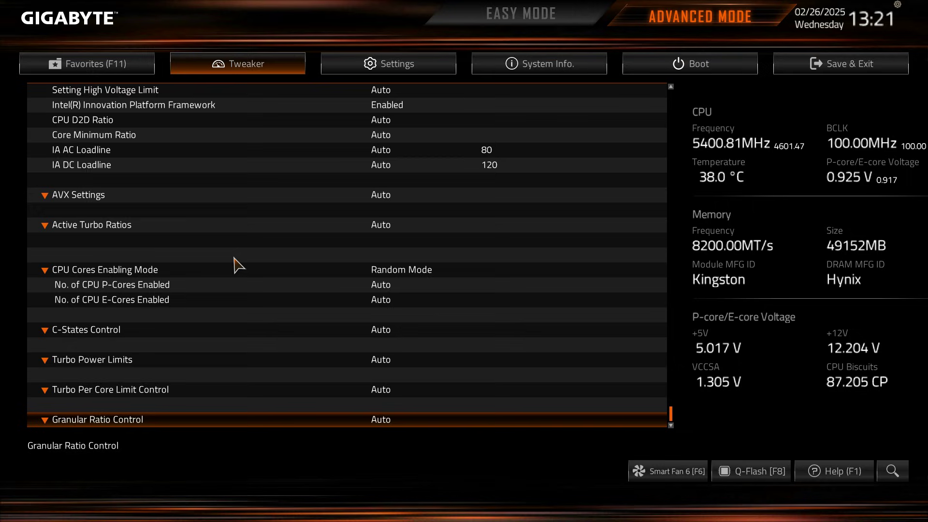
key("Up")
key("Up")
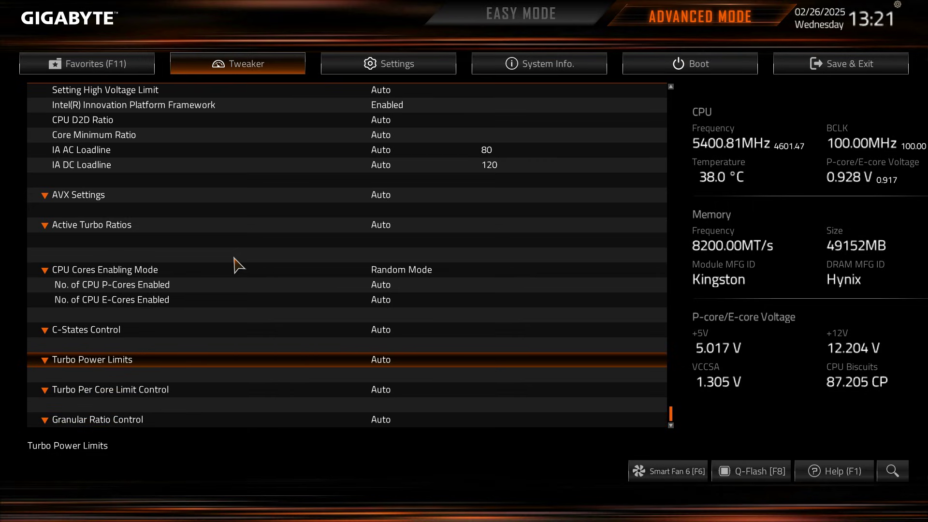
key("Up")
key("Up")
key("Up")
key("Up")
key("Up")
key("Up")
key("Up")
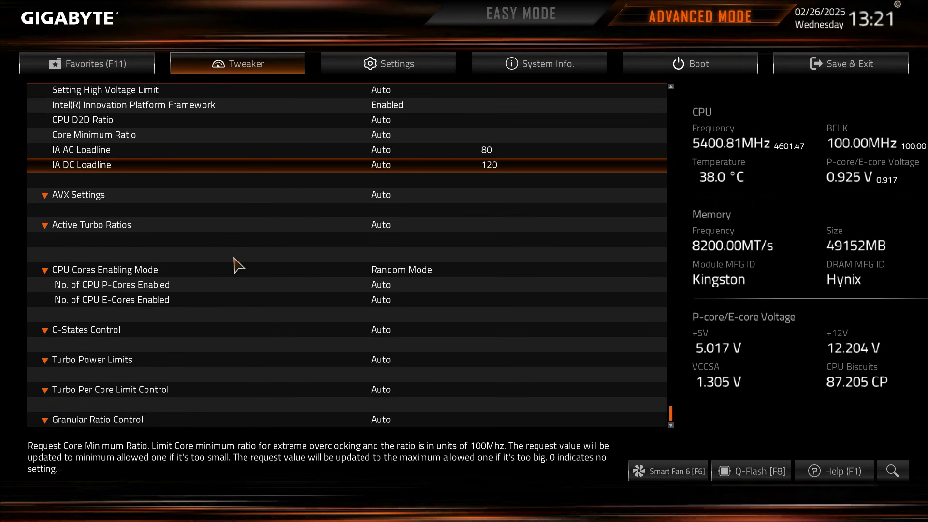
key("Up")
key("Up")
key("Up")
key("Up")
key("Up")
key("Up")
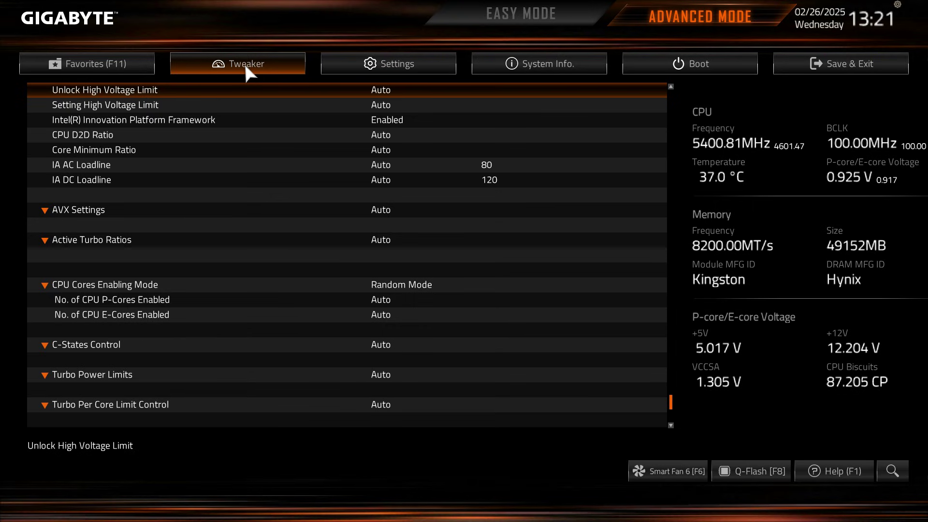
key("Escape")
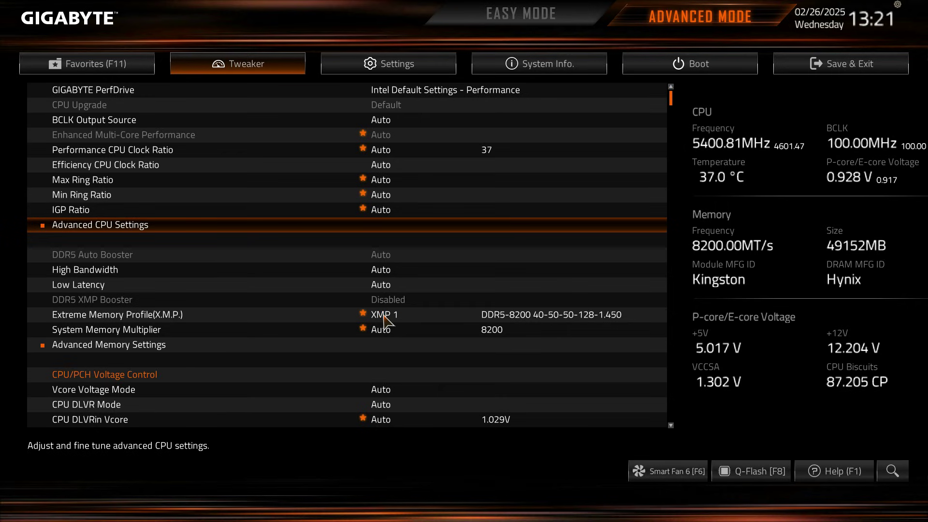
- Confirm Extreme Memory Profile stays on XMP 1, then open Advanced Memory Settings
key("Down")
key("Down")
key("Down")
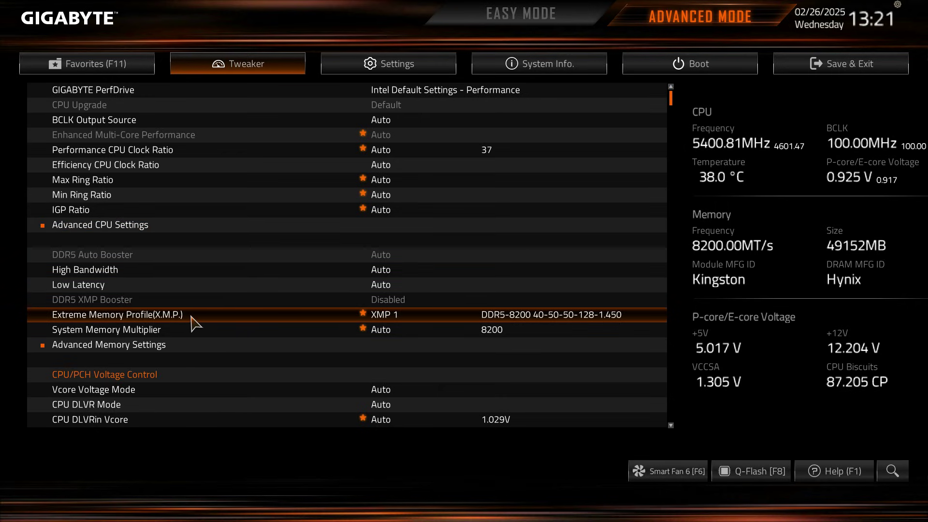
key("Return")
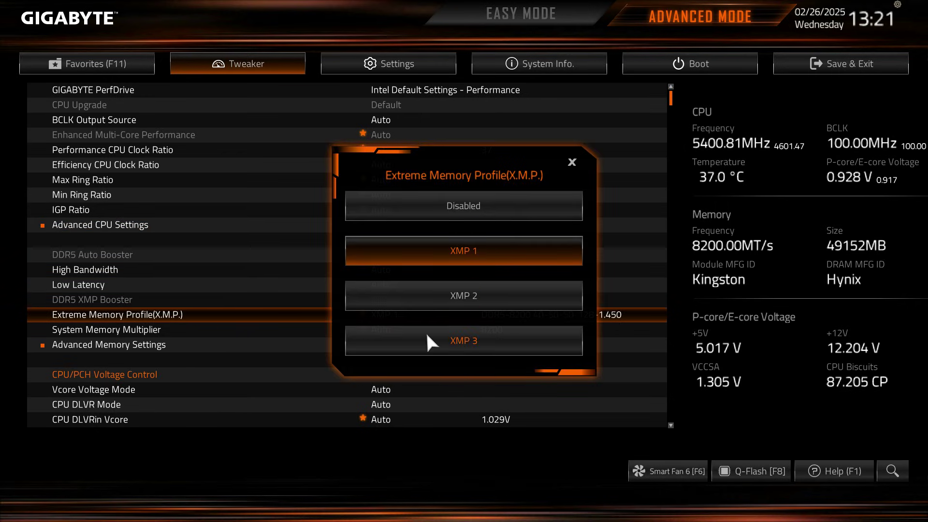
left_click(572, 162)
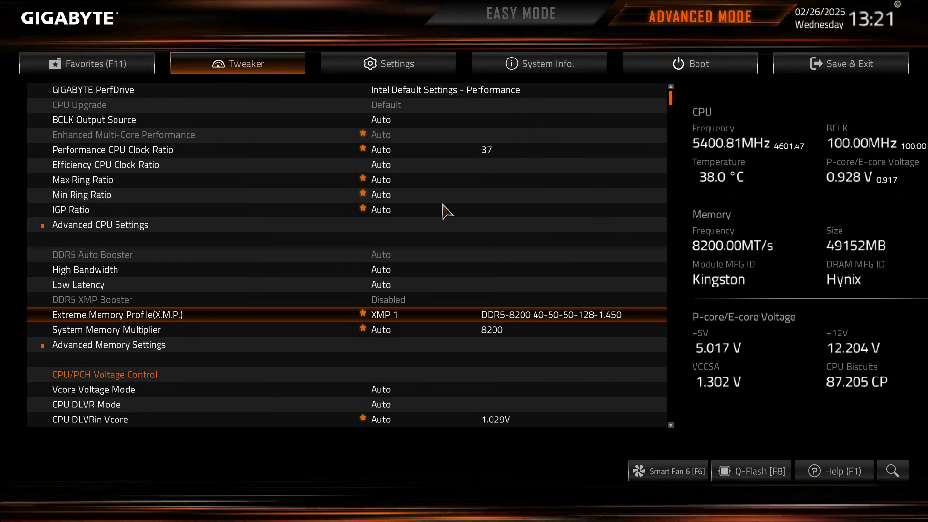
key("Down")
key("Down")
key("Return")
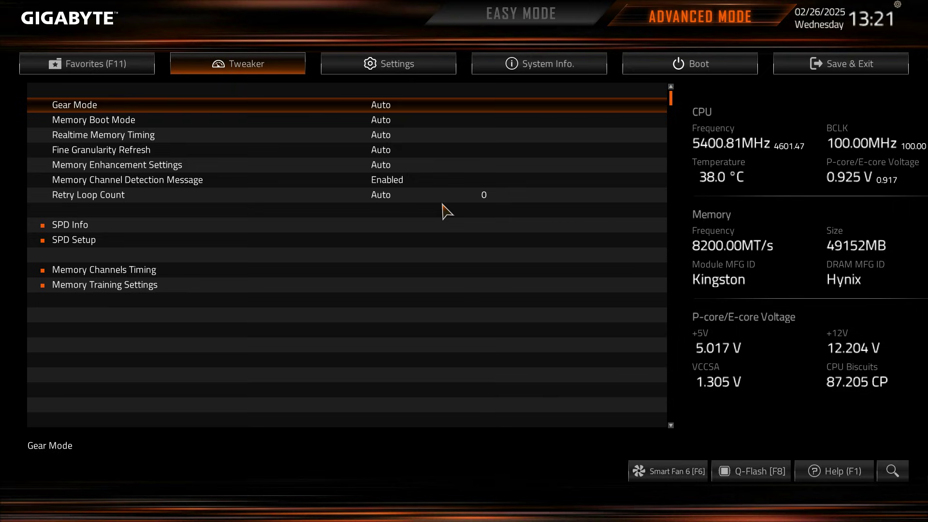
- Check SPD Info and SPD Setup, open Memory Channels Timing, then go back to the Tweaker tab
double_click(72, 225)
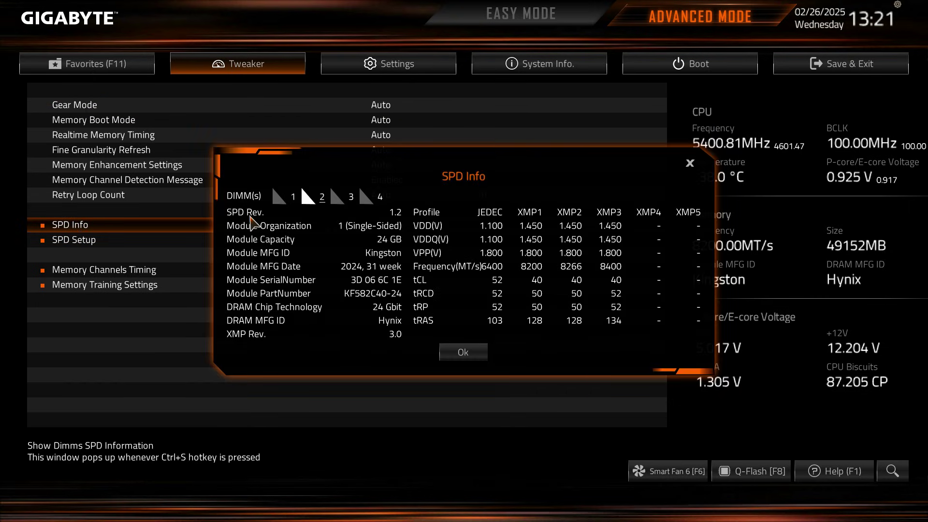
left_click(689, 162)
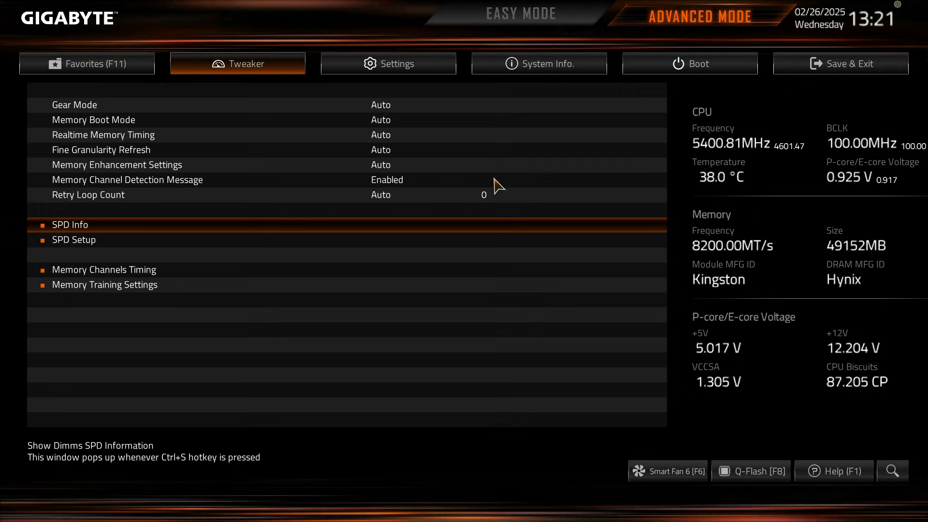
double_click(121, 244)
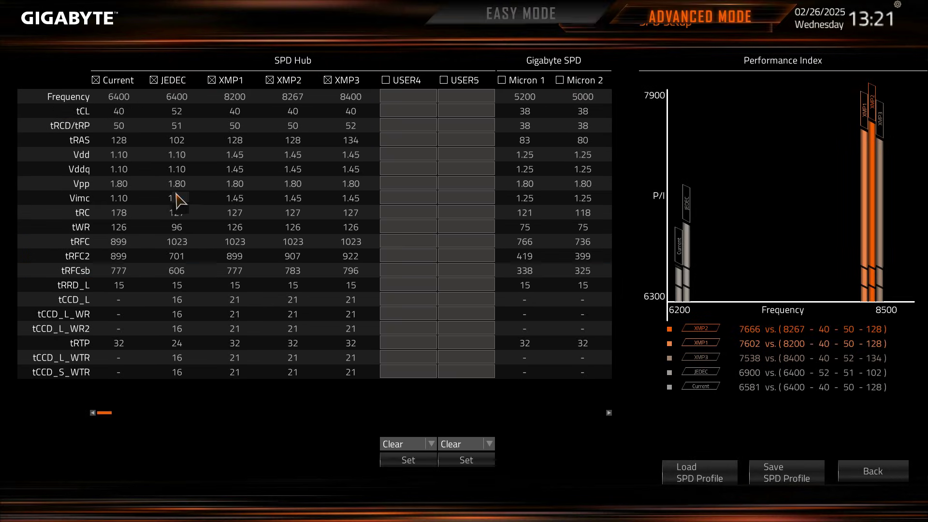
key("Escape")
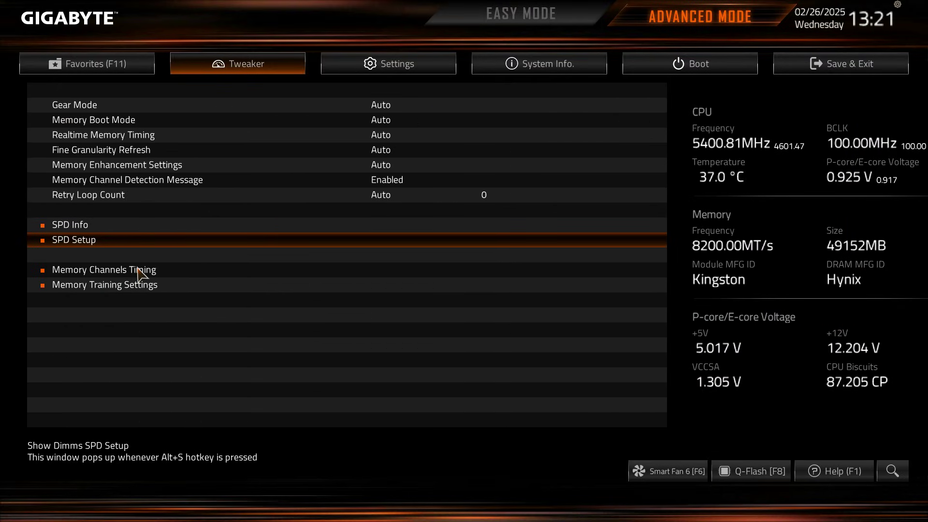
left_click(119, 273)
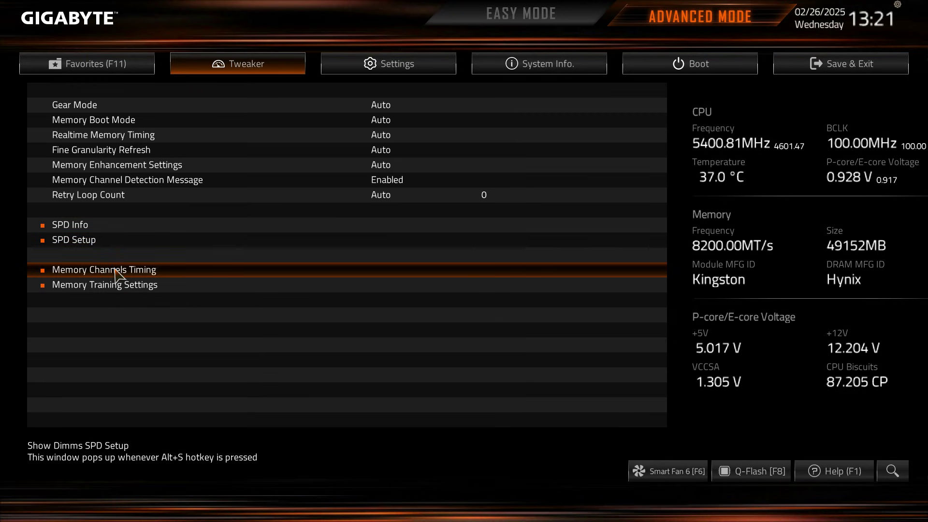
left_click(119, 273)
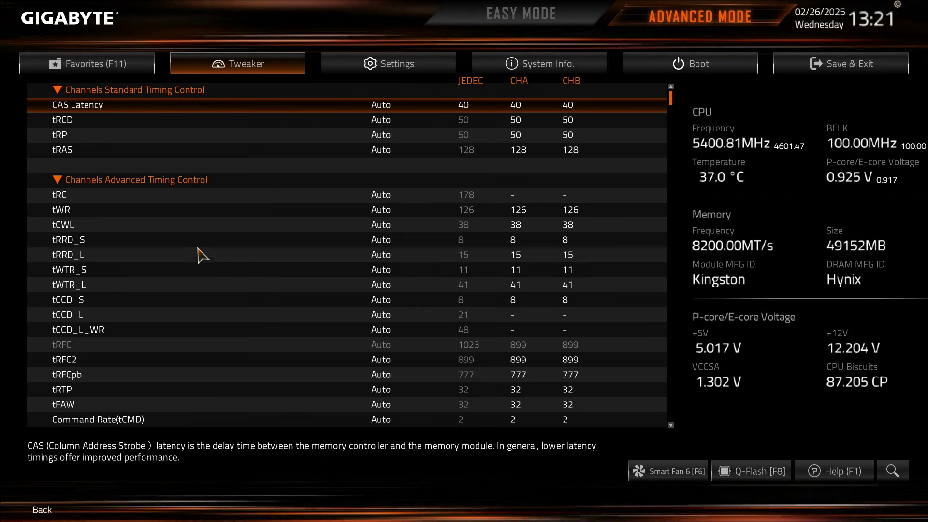
left_click(269, 66)
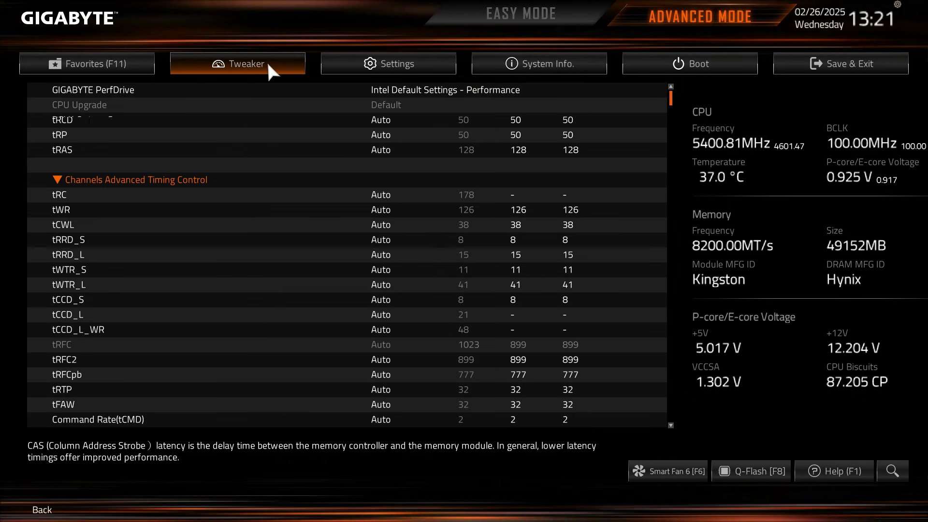
- Move down to Advanced Voltage Settings, open CPU/VRM Settings, then leave Internal VR Control
key("Down")
key("Down")
key("Down")
key("Down")
key("Down")
key("Down")
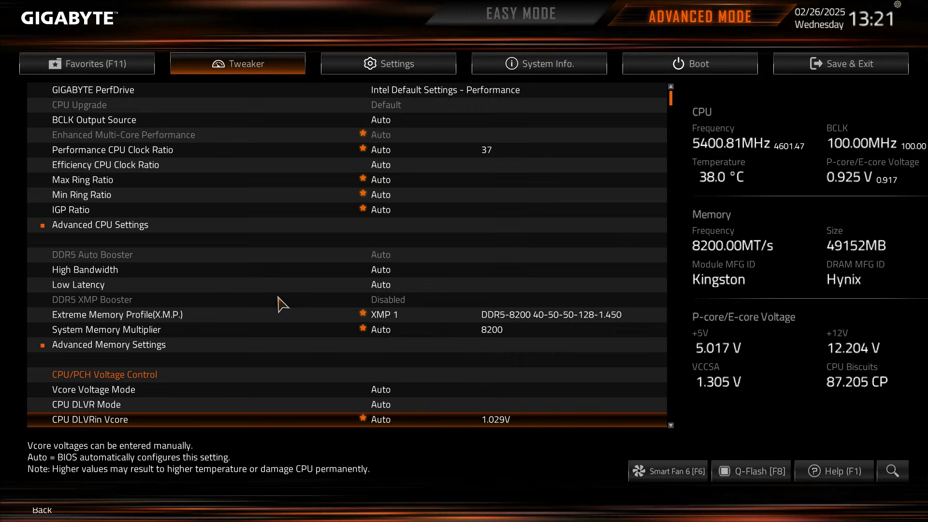
key("Down")
key("Down")
key("Down")
key("Down")
key("Down")
key("Down")
key("Down")
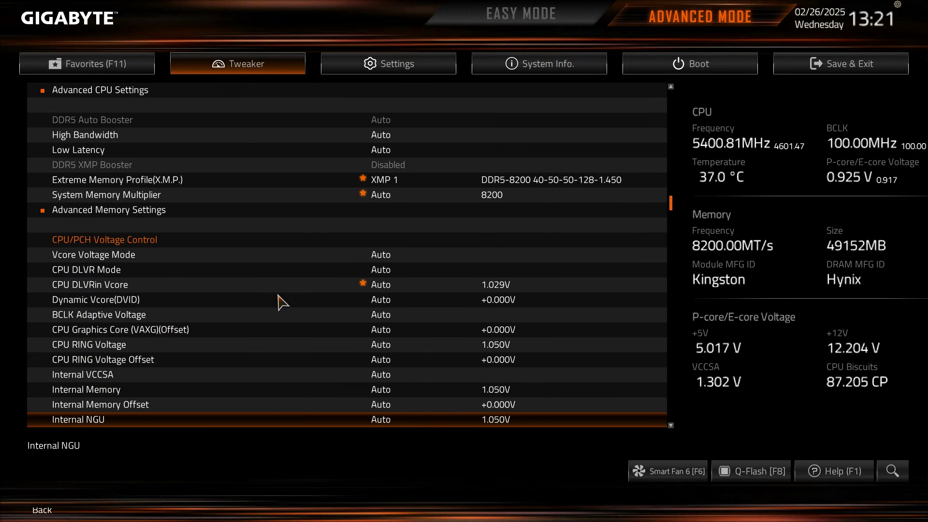
key("Down")
key("Down")
key("Down")
key("Down")
key("Down")
key("Down")
key("Down")
key("Down")
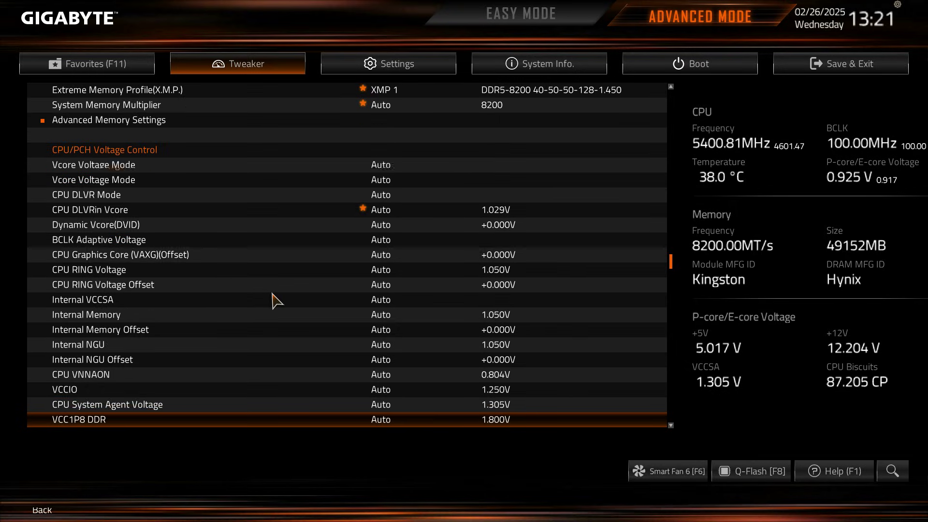
key("Down")
key("Down")
key("Down")
key("Down")
key("Down")
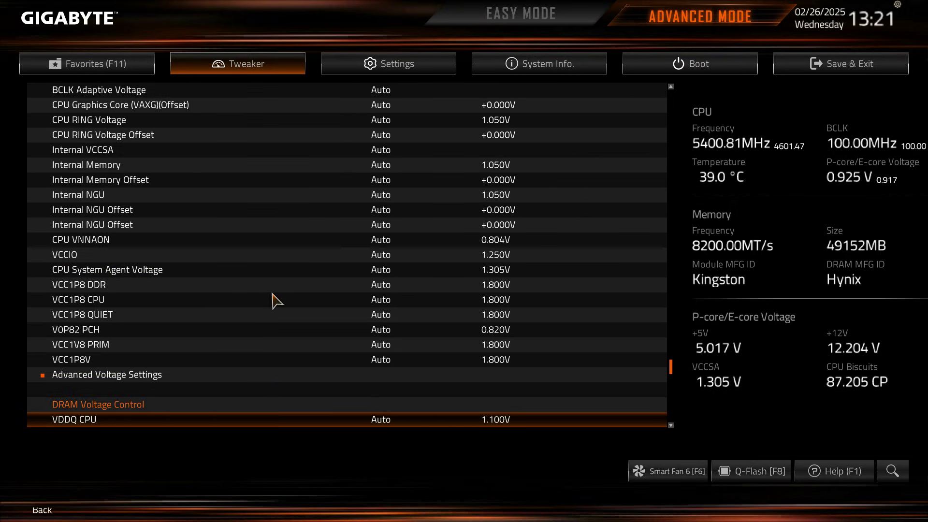
left_click(119, 360)
left_click(118, 359)
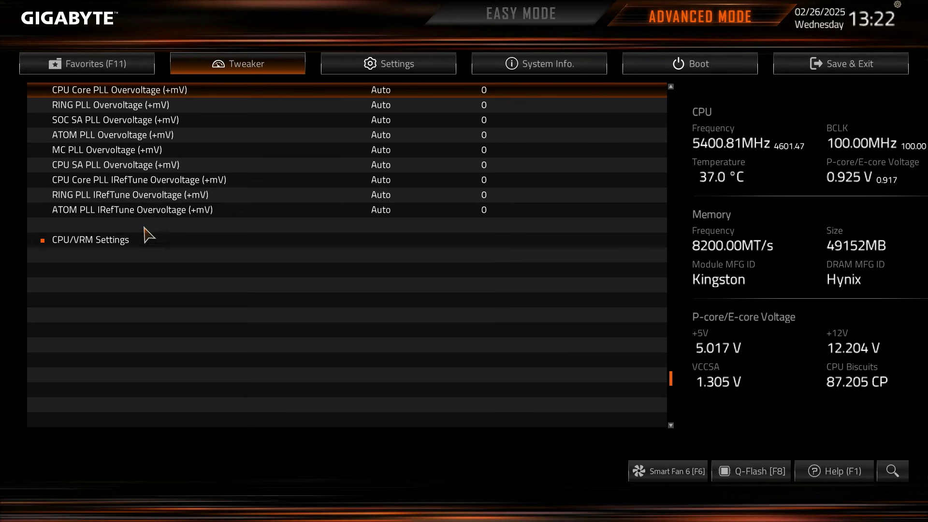
left_click(87, 244)
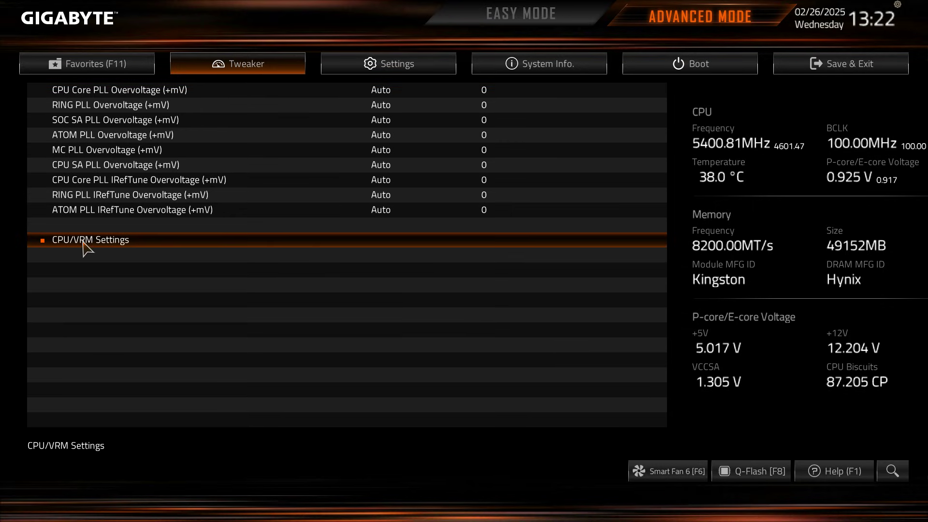
left_click(87, 244)
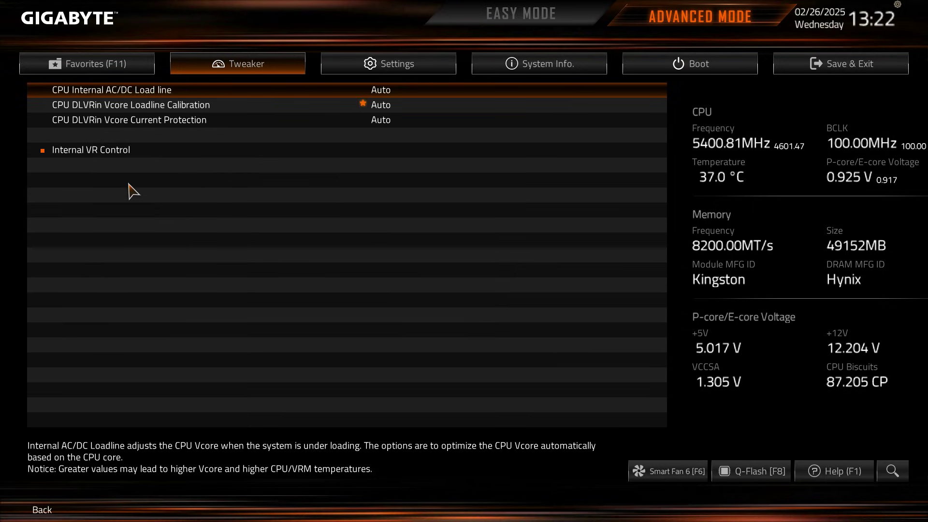
left_click(228, 70)
- Open DDR5 Voltage Control to review VDD/VDDQ 1.100V and VPP 1.800V, then close it
key("Down")
key("Down")
key("Down")
key("Down")
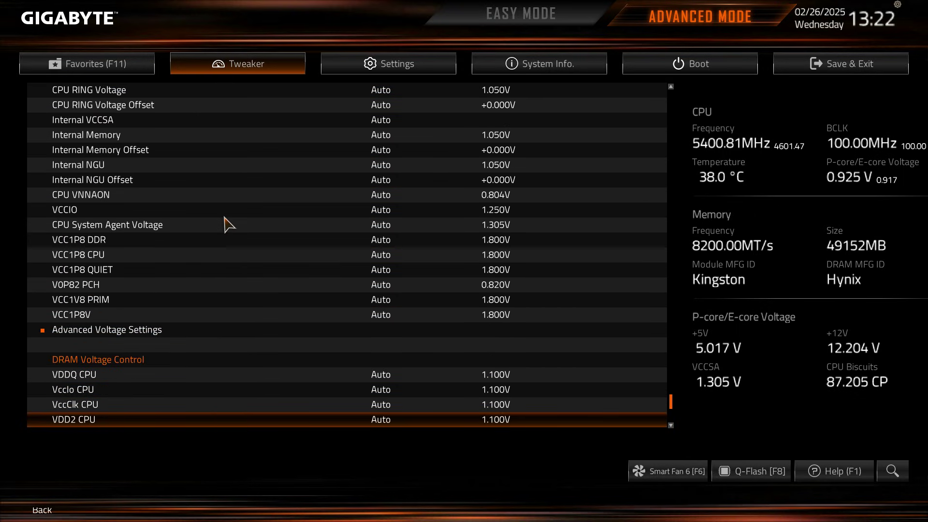
key("Down")
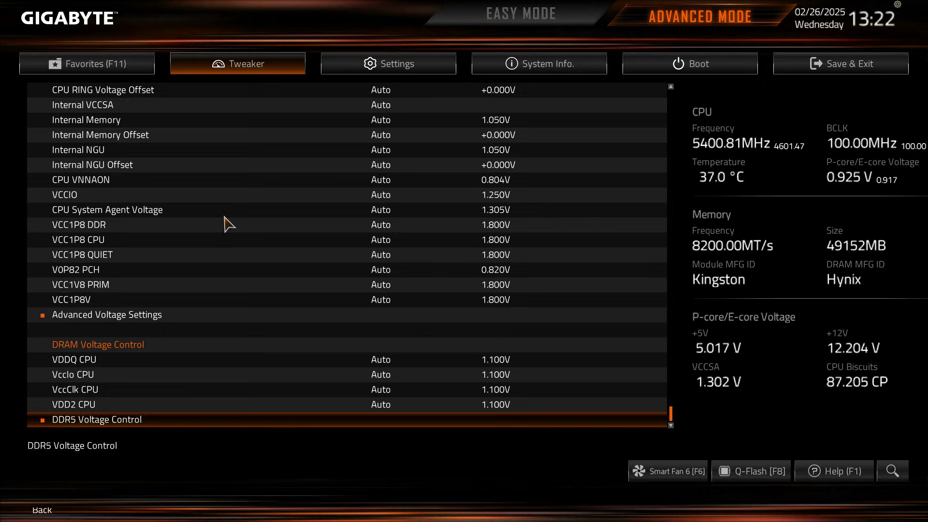
key("Down")
key("Up")
left_click(111, 420)
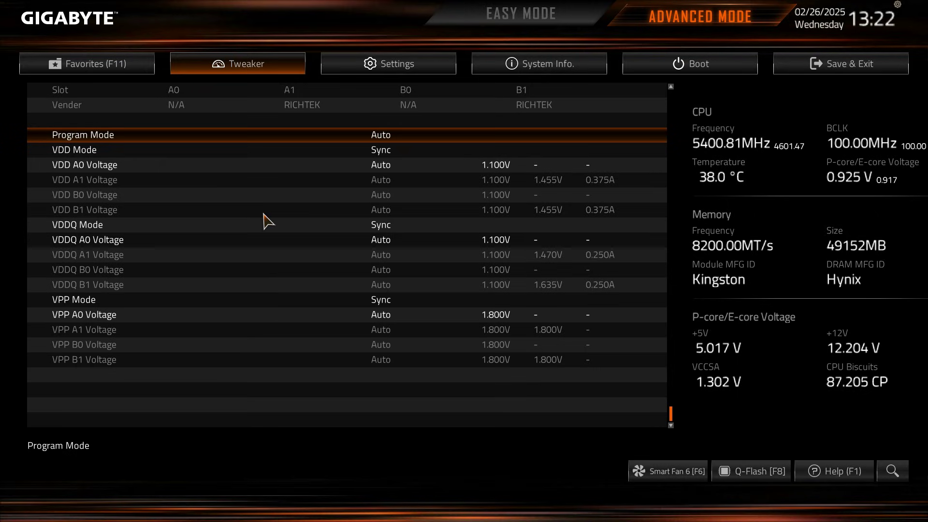
left_click(195, 68)
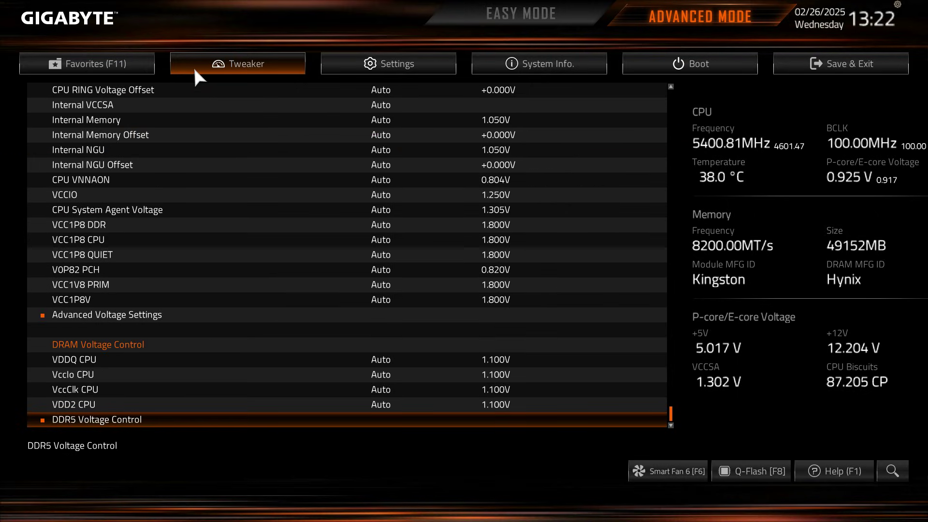
- Scroll up the Tweaker list through the voltage, memory profile and CPU ratio settings
key("Up")
key("Up")
key("Up")
key("Up")
key("Up")
key("Up")
key("Up")
key("Up")
key("Up")
key("Up")
key("Up")
key("Up")
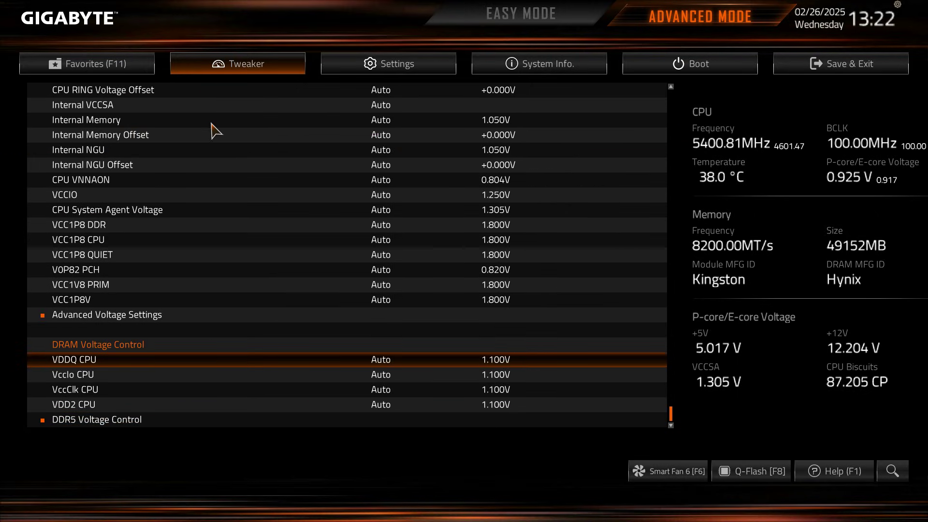
key("Up")
key("Up")
key("Up")
key("Up")
key("Up")
key("Up")
key("Up")
key("Up")
key("Up")
key("Up")
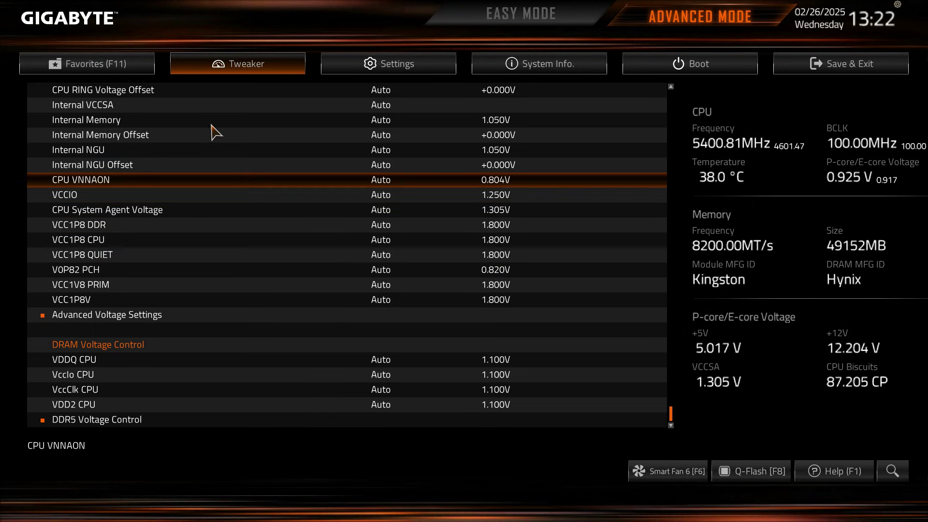
key("Up")
key("Up")
key("Up")
key("Up")
key("Up")
key("Up")
key("Up")
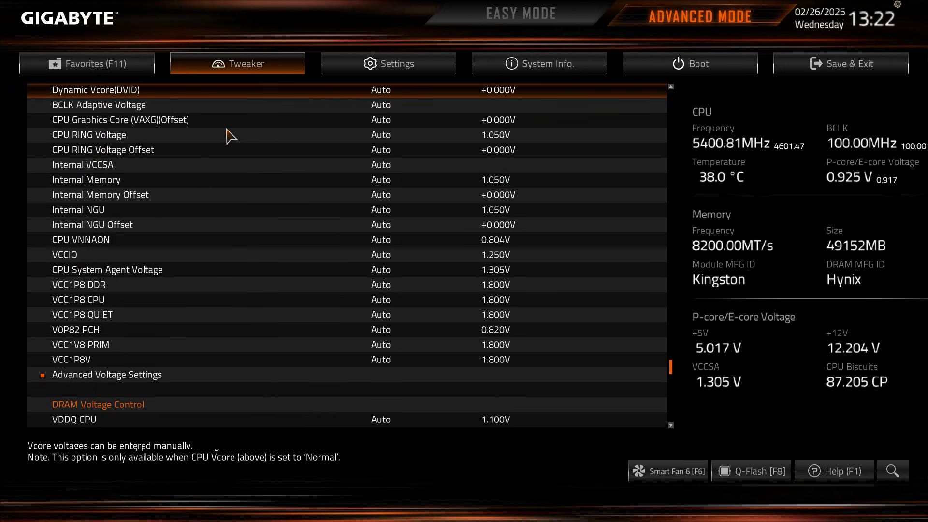
key("Up")
key("Up")
key("Up")
key("Up")
key("Up")
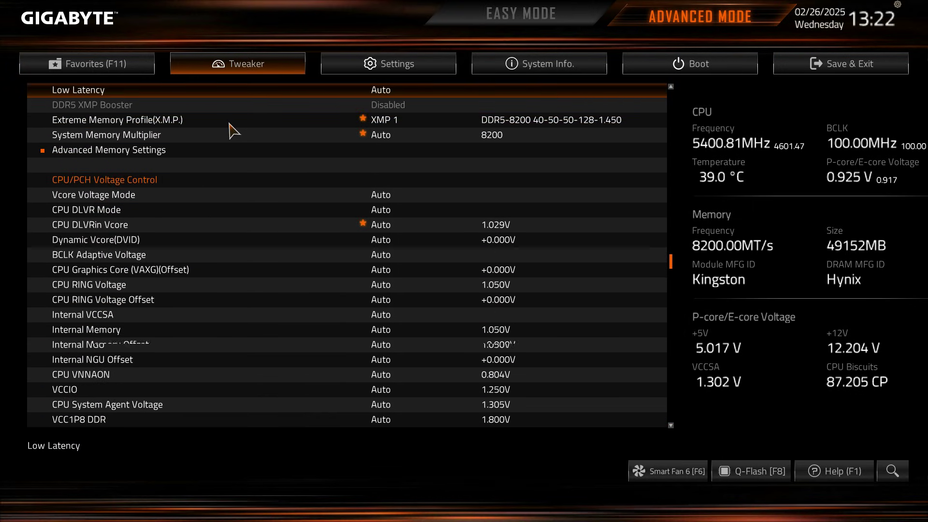
key("Up")
key("Up")
key("Up")
key("Up")
key("Up")
key("Up")
key("Up")
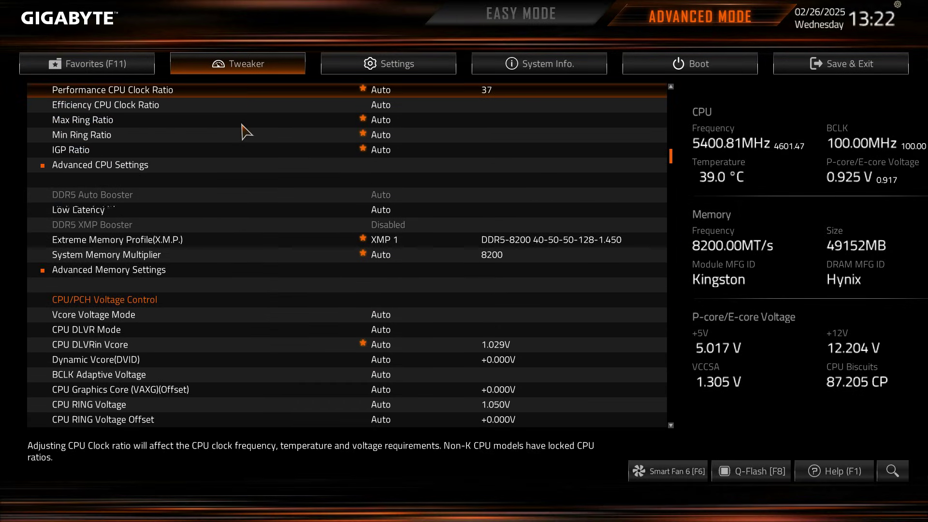
key("Up")
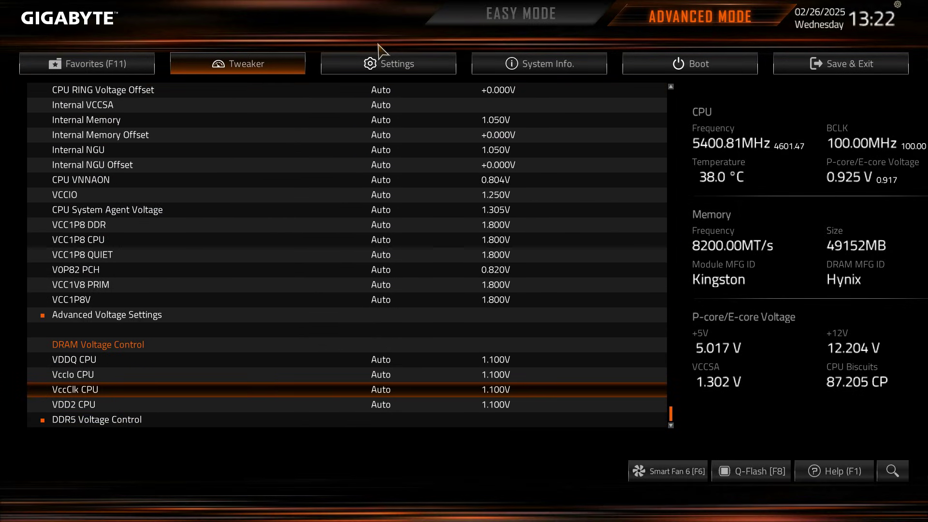
- Go to the Settings section, look over the Platform Power options, and return to the Settings list
left_click(377, 58)
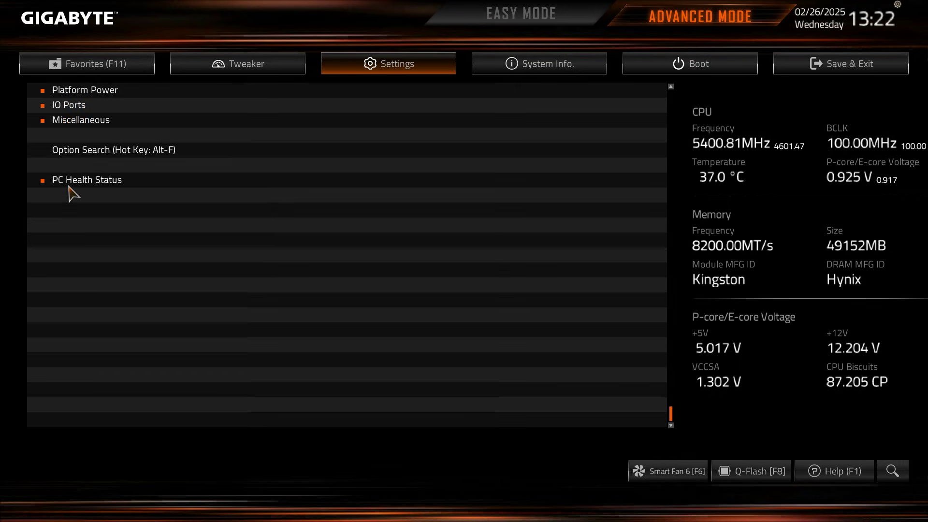
left_click(85, 92)
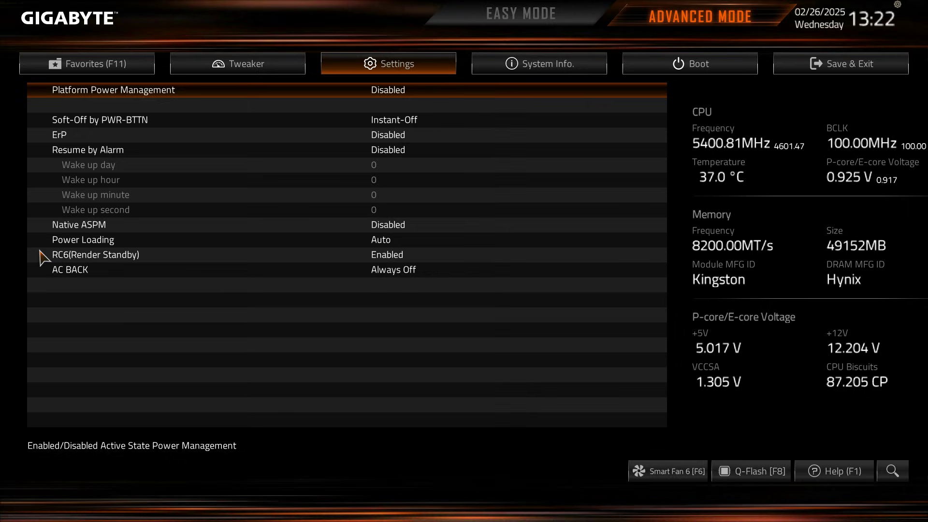
left_click(380, 61)
- Browse the IO Ports items and view the PCIe Link Speed Configuration options twice
left_click(50, 107)
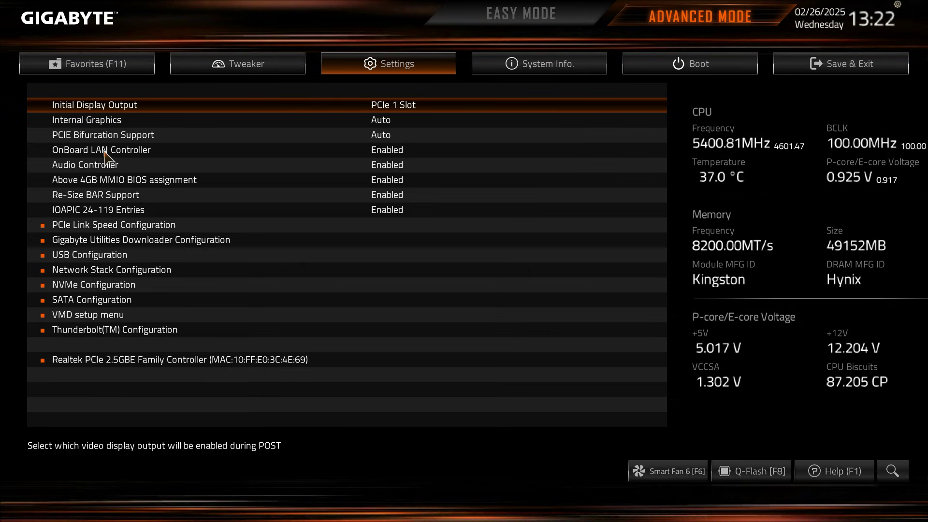
double_click(83, 229)
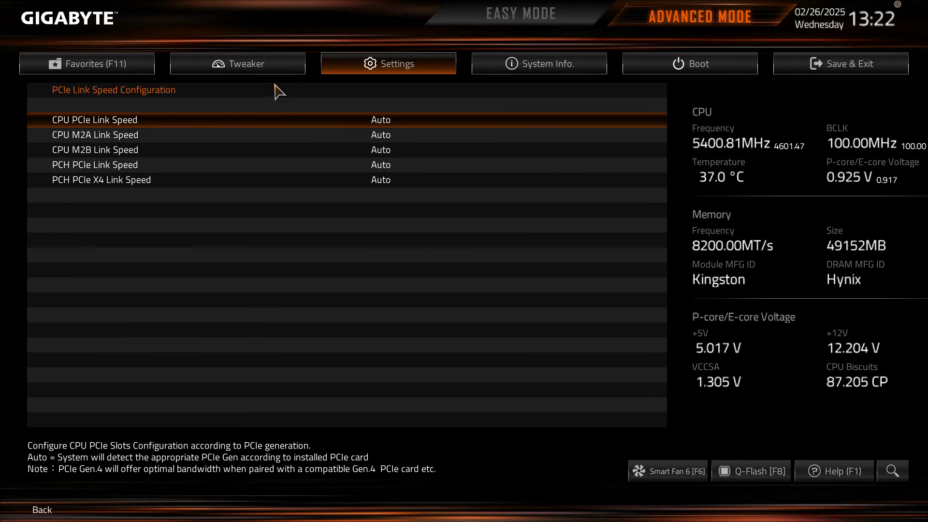
left_click(367, 65)
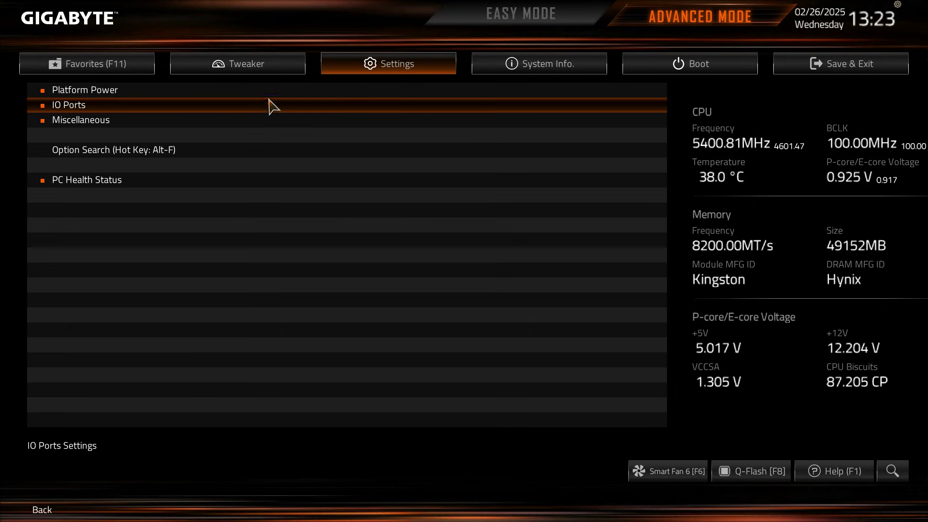
double_click(83, 111)
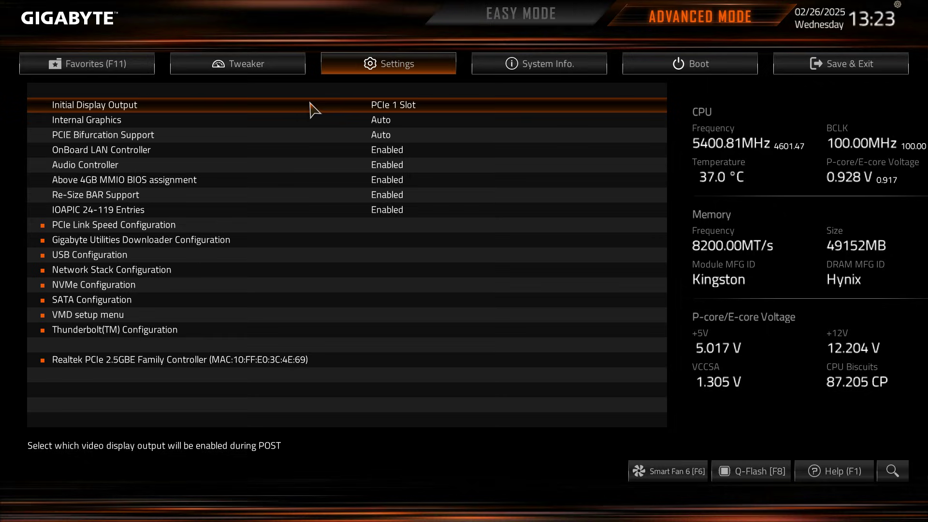
key("Up")
key("Up")
key("Down")
key("Down")
double_click(124, 227)
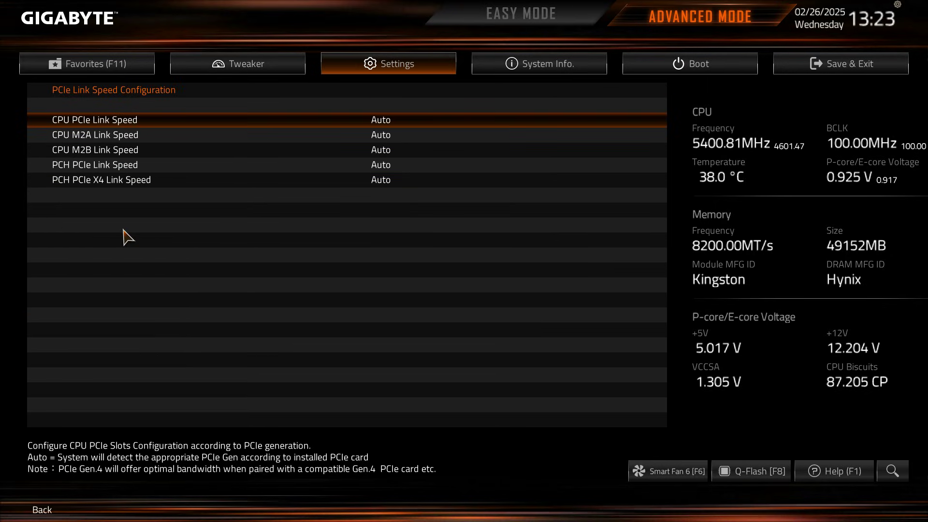
key("Escape")
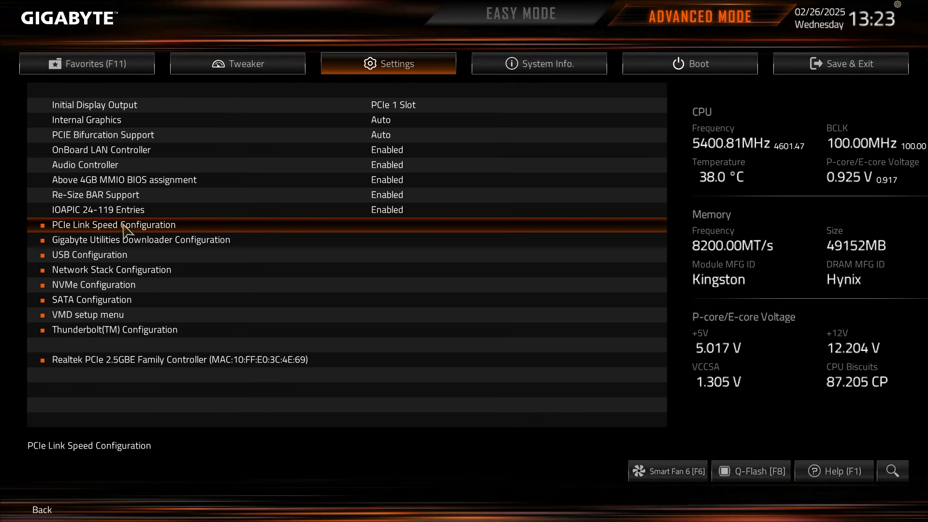
- Check the exit prompt's pending XMP 1 and Re-Size BAR changes, declining to quit each time
key("Escape")
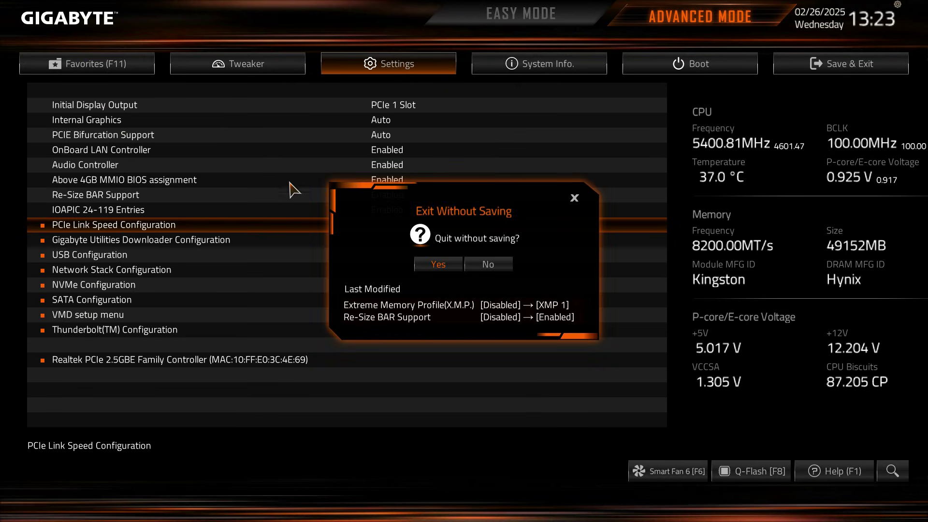
left_click(493, 266)
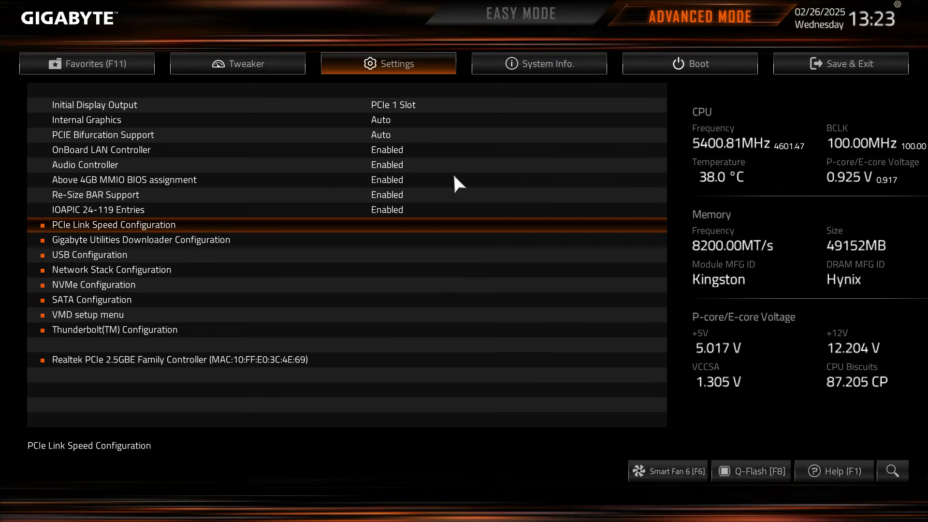
left_click(394, 71)
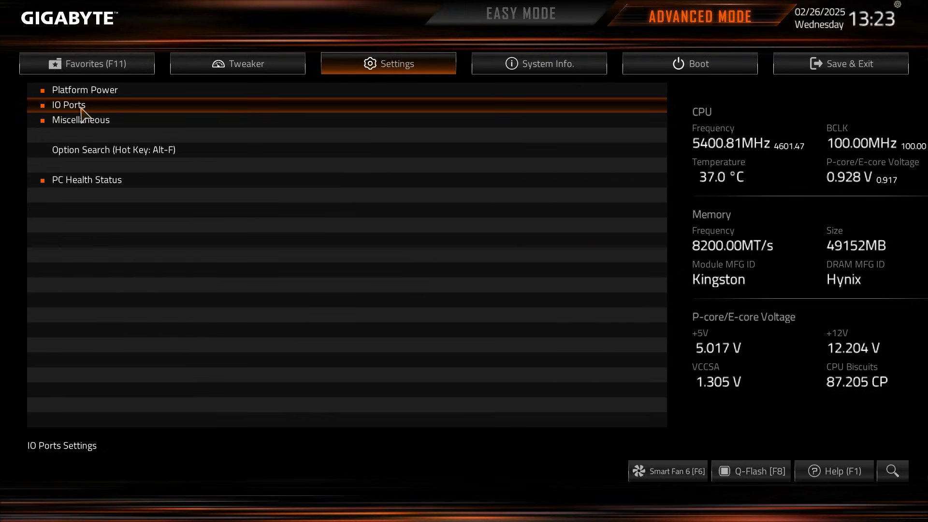
left_click(78, 109)
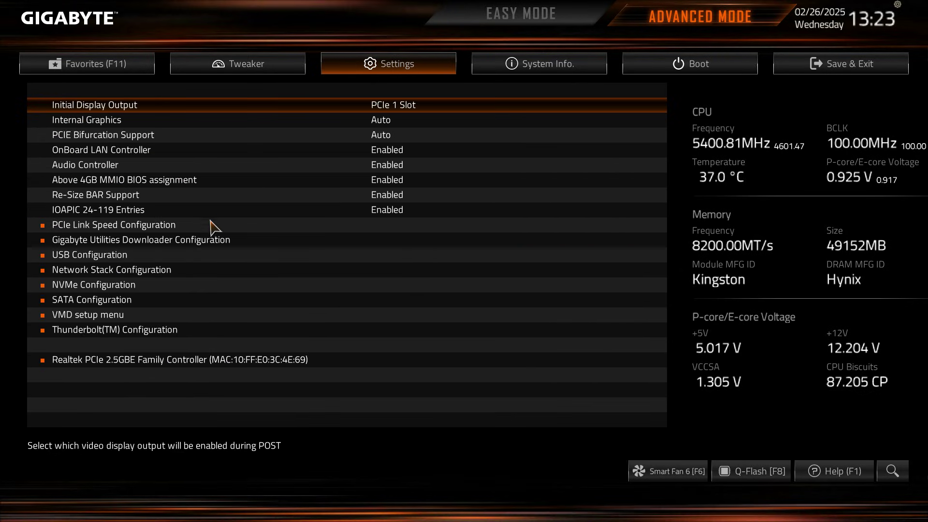
key("Escape")
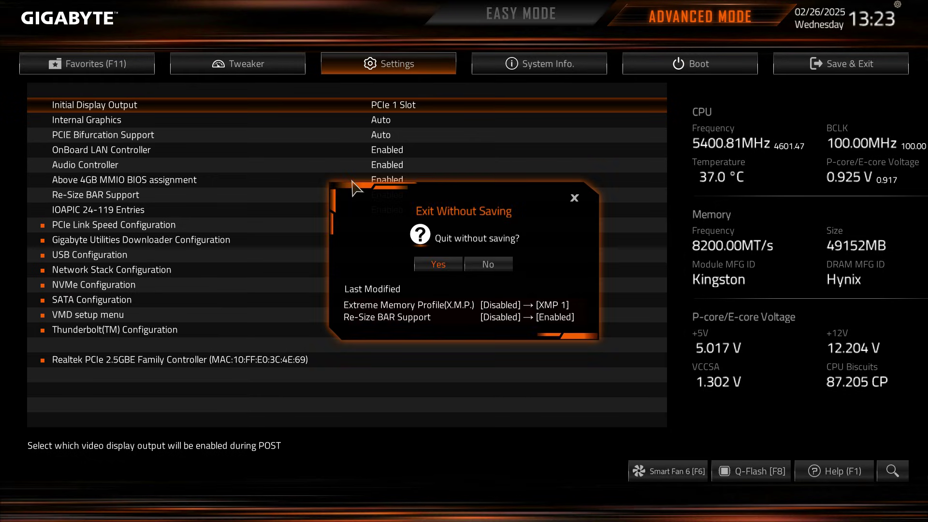
left_click(487, 265)
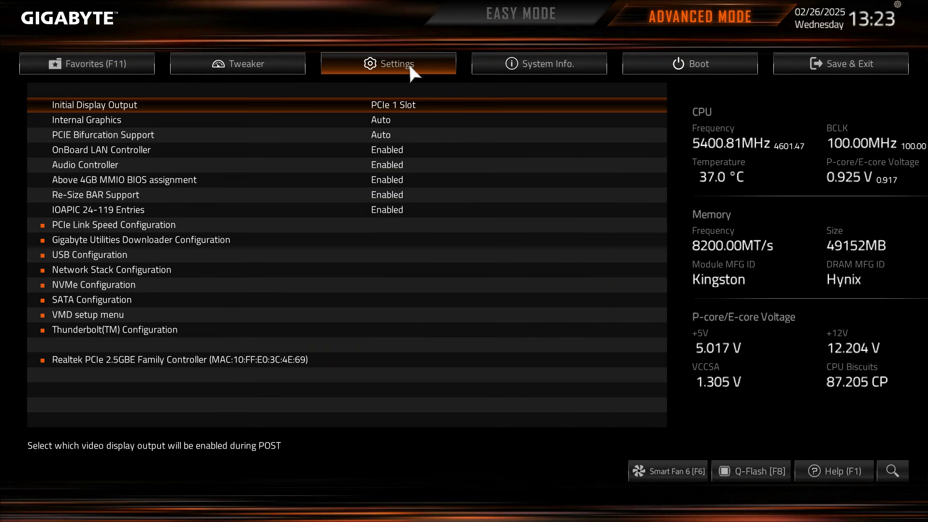
left_click(375, 68)
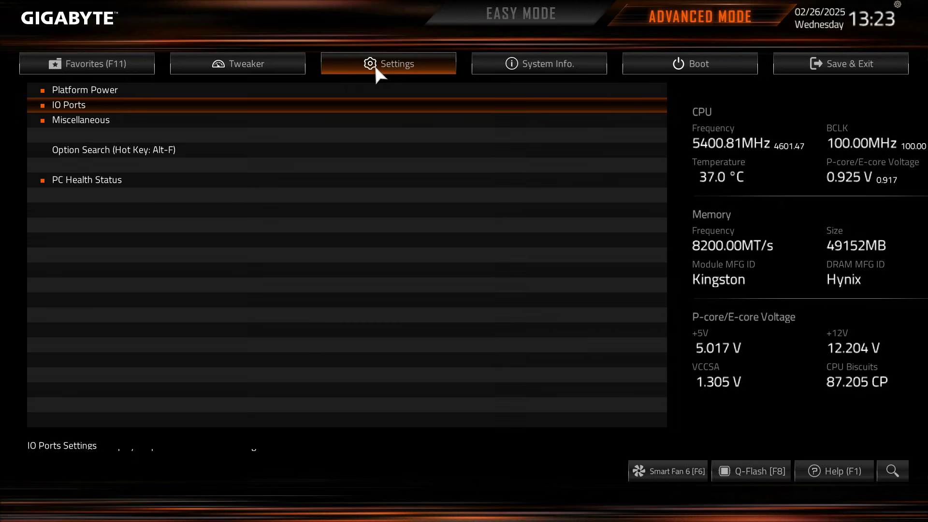
- Open IO Ports, check that Gigabyte Utilities Downloader is Enabled, and go back to Settings
left_click(105, 110)
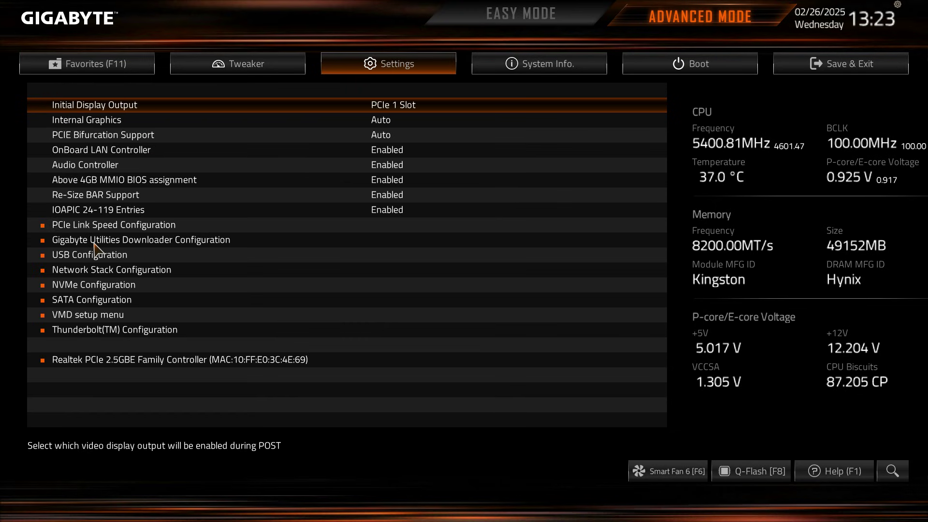
left_click(95, 243)
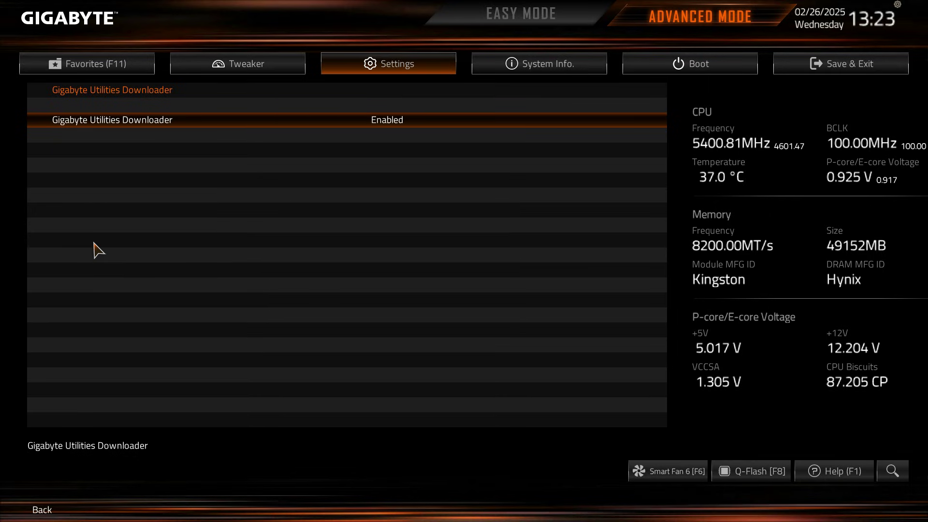
left_click(373, 63)
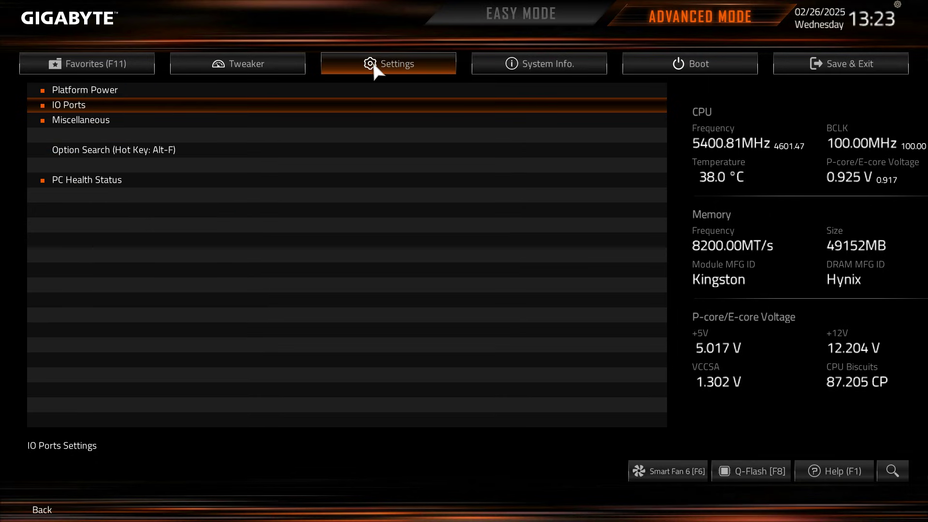
left_click(119, 107)
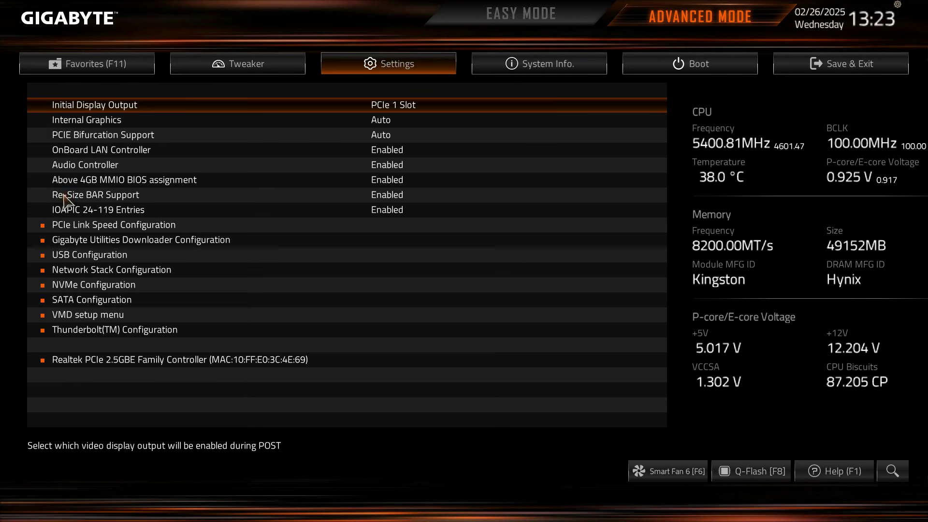
left_click(77, 255)
key("Down")
key("Up")
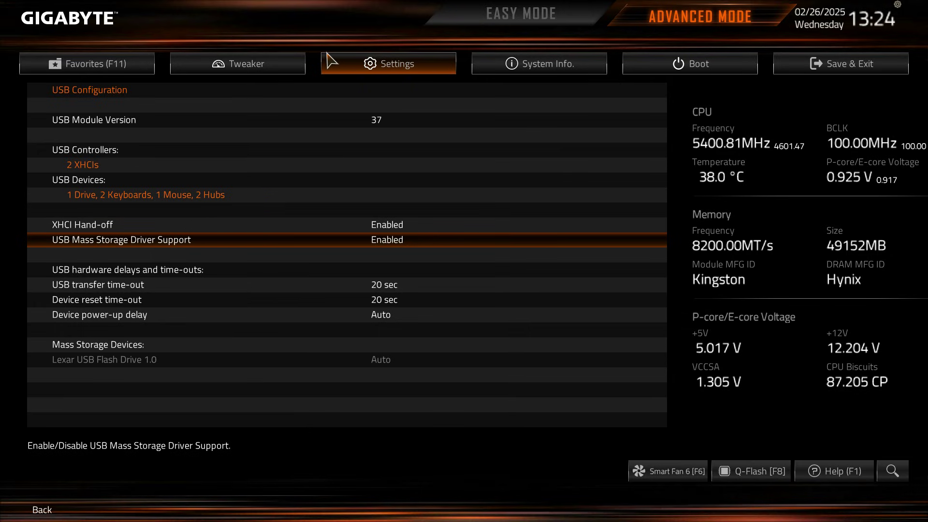
key("Escape")
left_click(143, 271)
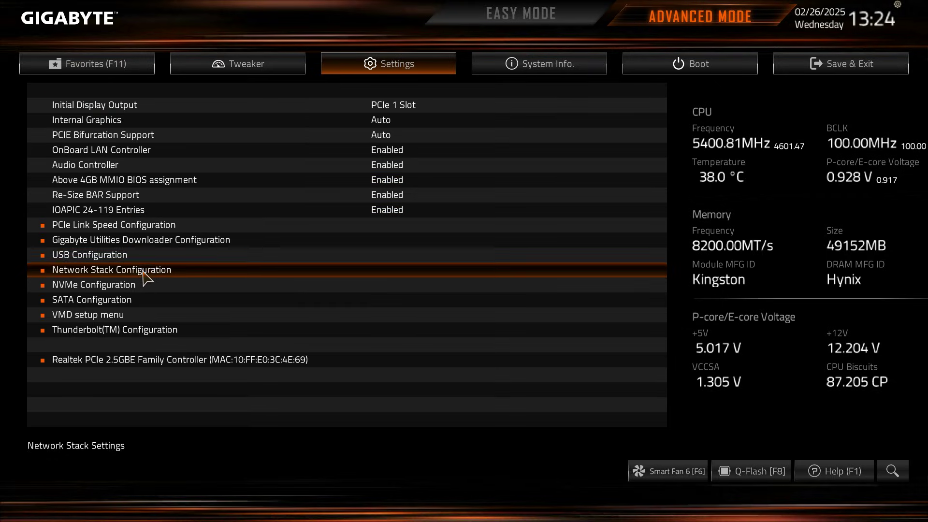
left_click(143, 272)
key("Escape")
double_click(106, 286)
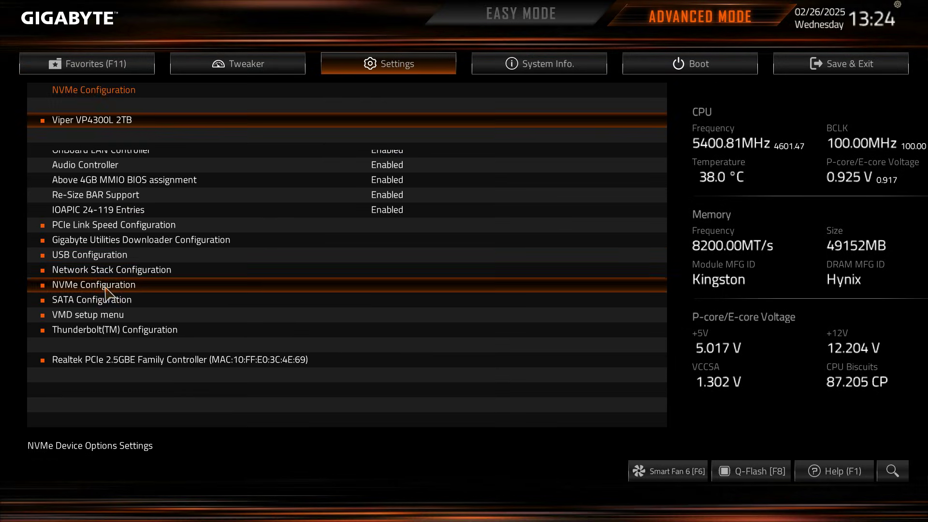
left_click(104, 124)
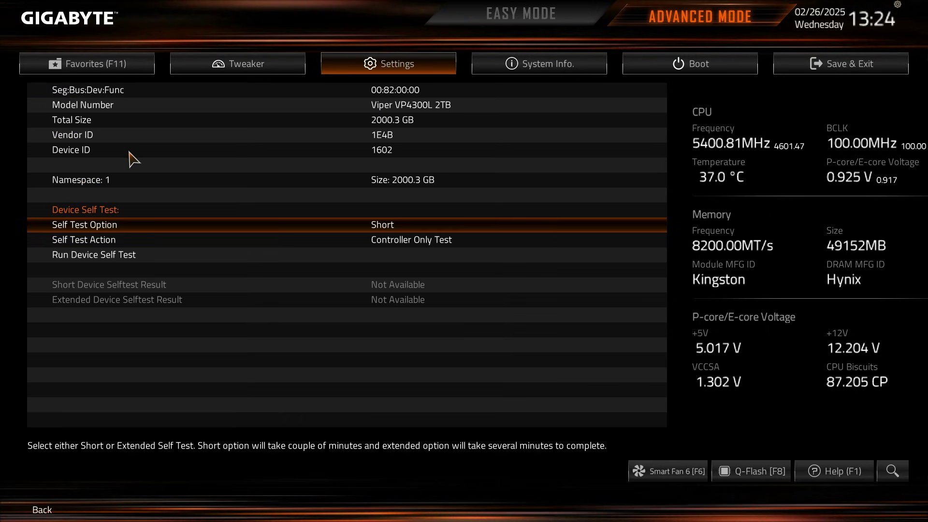
key("Escape")
key("Escape")
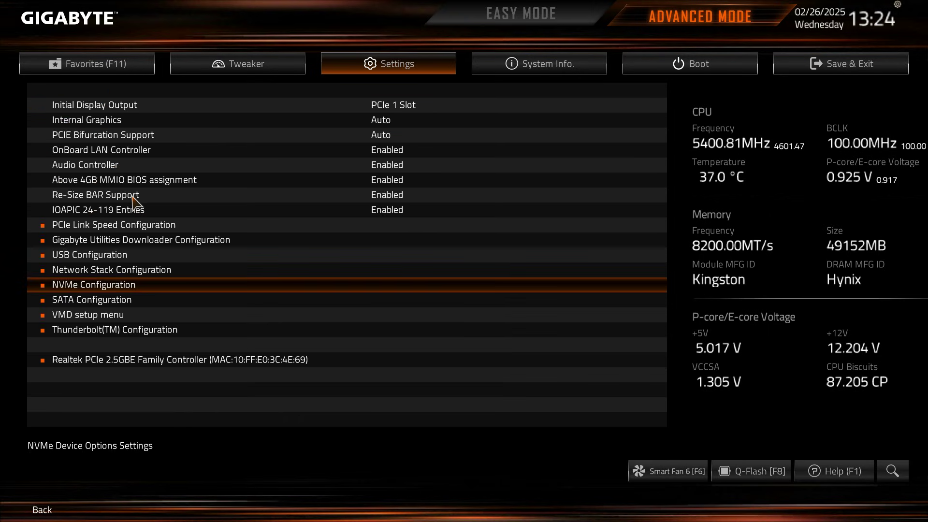
left_click(79, 302)
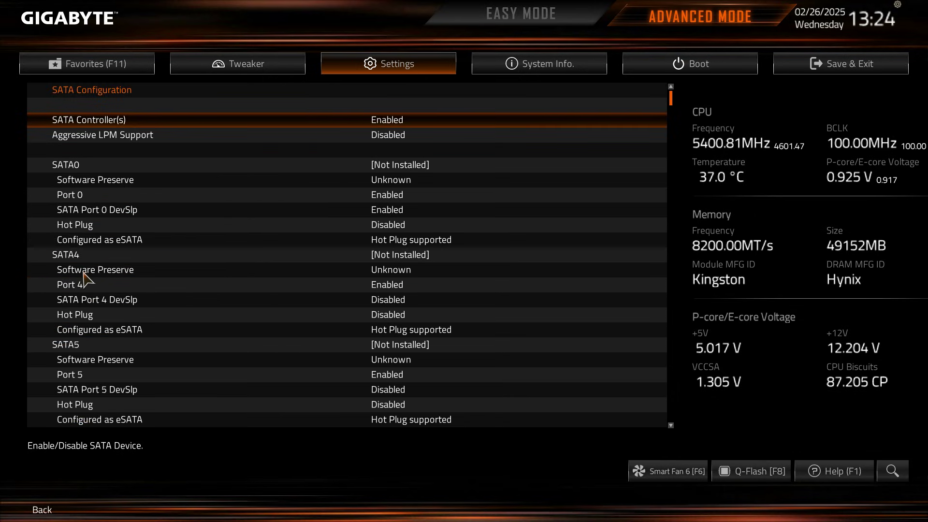
key("Down")
key("Down")
key("Down")
key("Down")
key("Down")
key("Down")
key("Down")
key("Down")
key("Down")
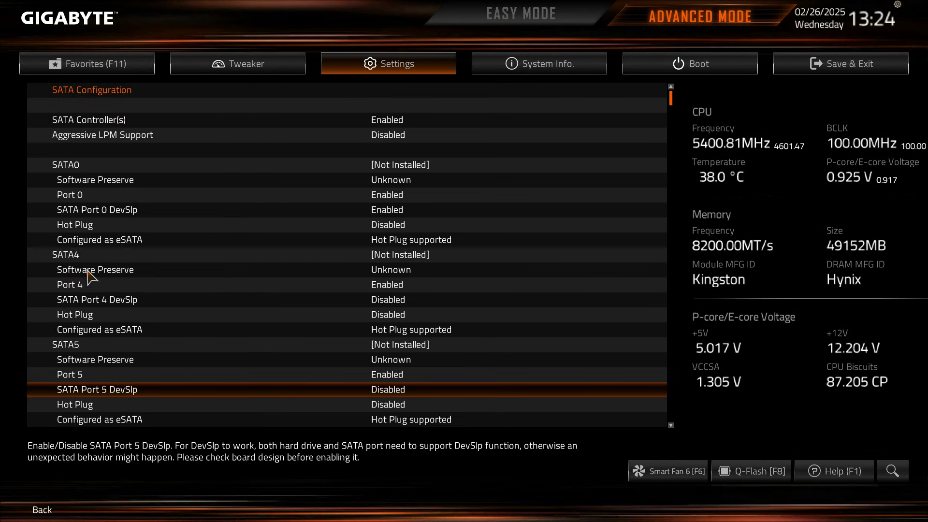
key("Down")
key("Down")
key("Down")
key("Down")
key("Down")
key("Down")
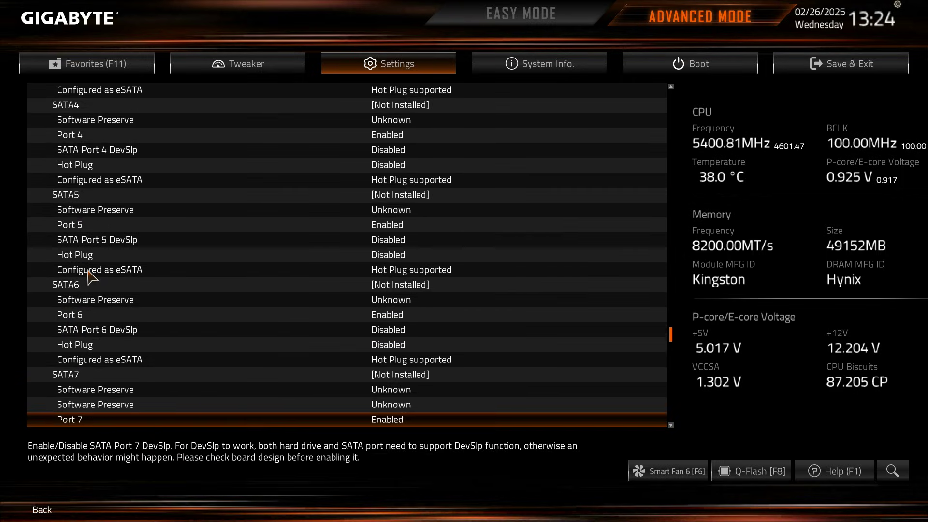
key("Home")
key("Escape")
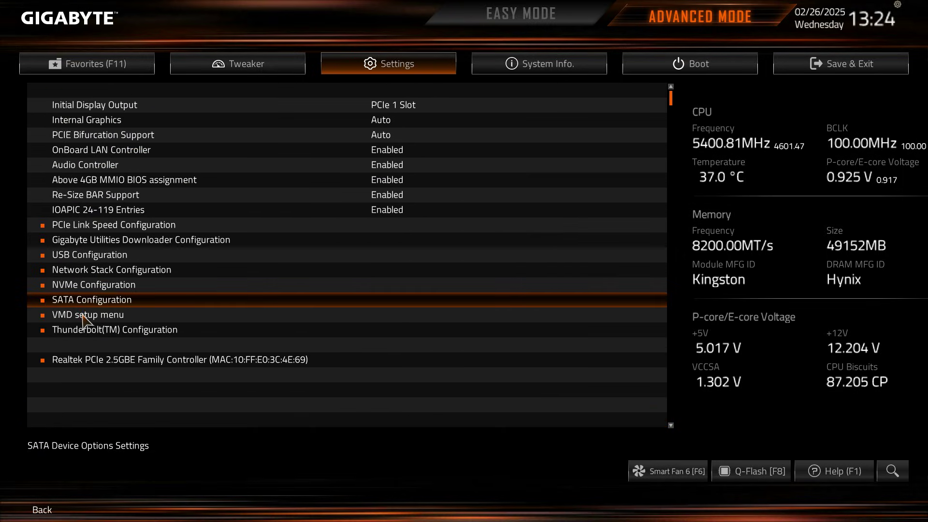
key("Down")
key("Return")
key("Escape")
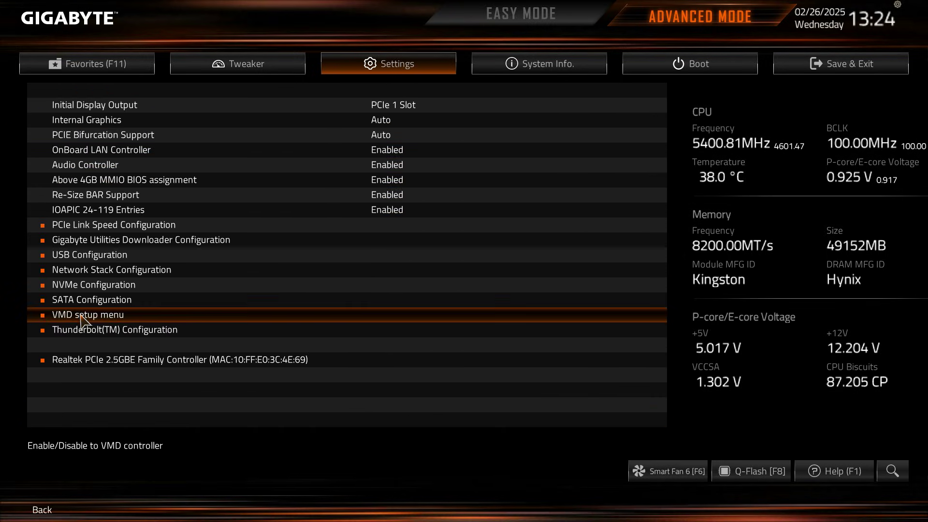
key("Down")
key("Return")
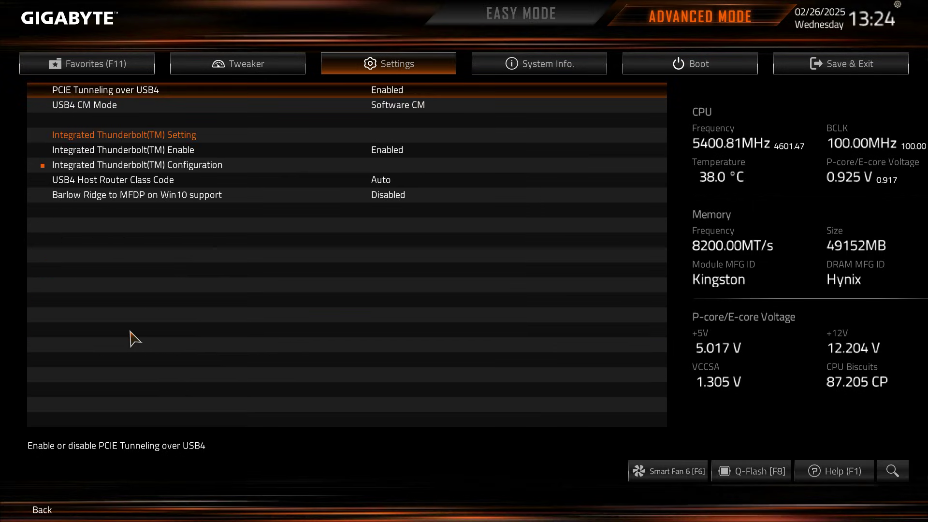
key("Escape")
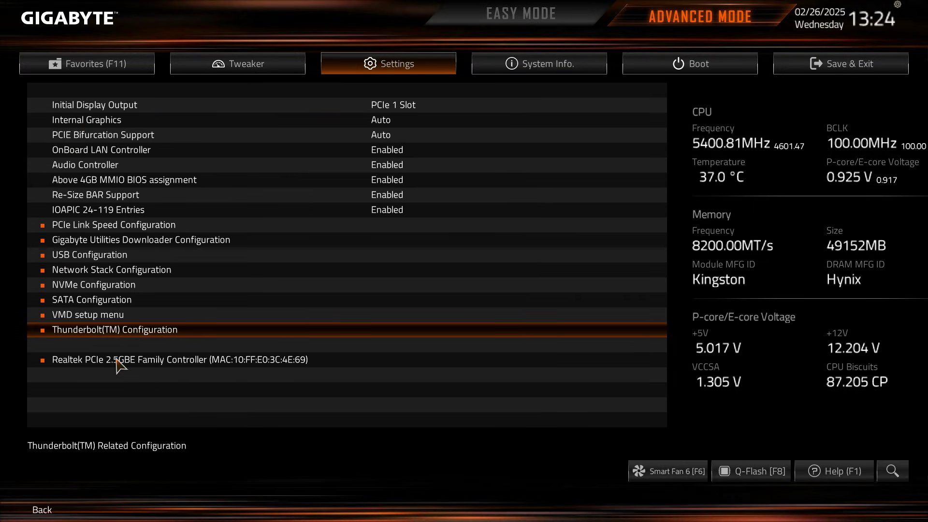
left_click(117, 360)
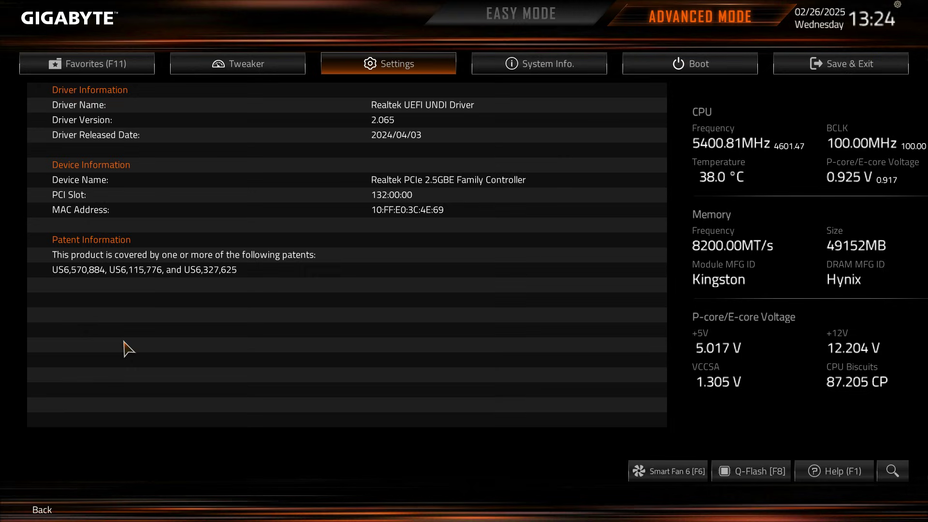
key("Escape")
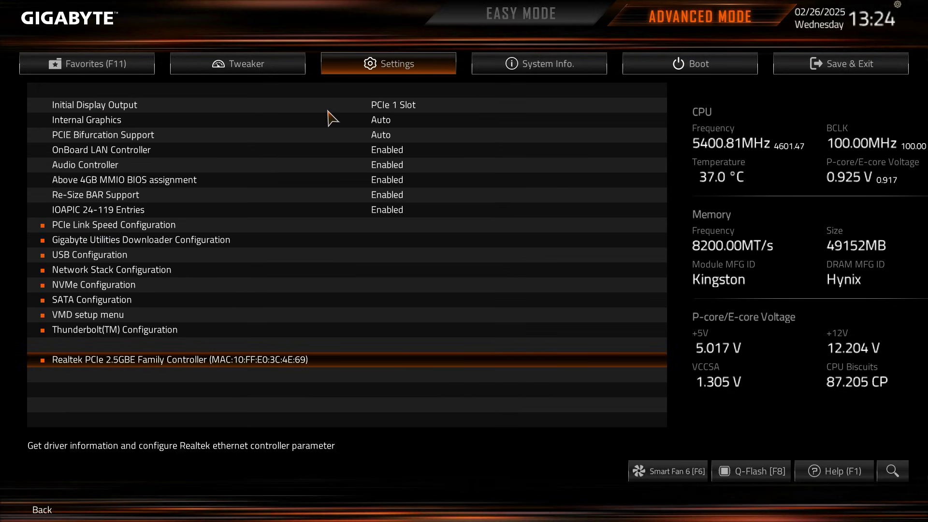
- Browse the Miscellaneous, Trusted Computing and Acoustic Noise Settings pages
left_click(371, 67)
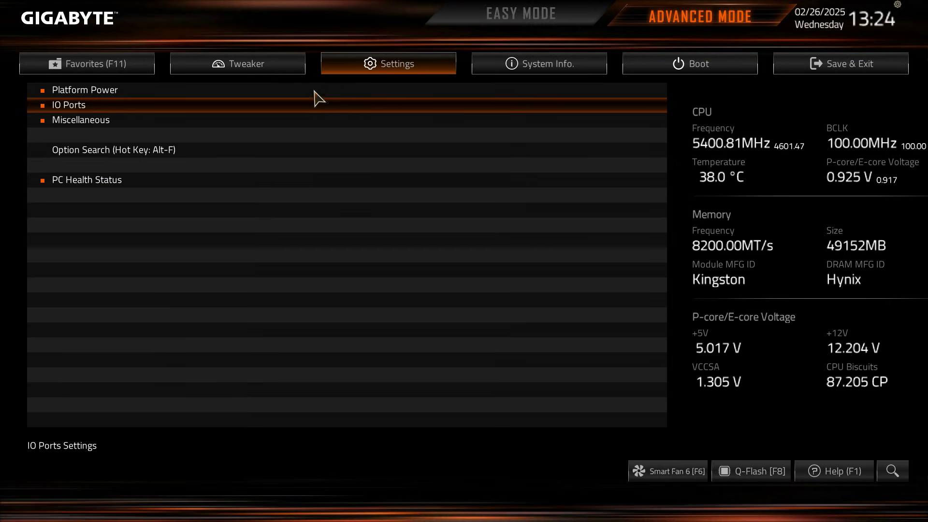
left_click(79, 124)
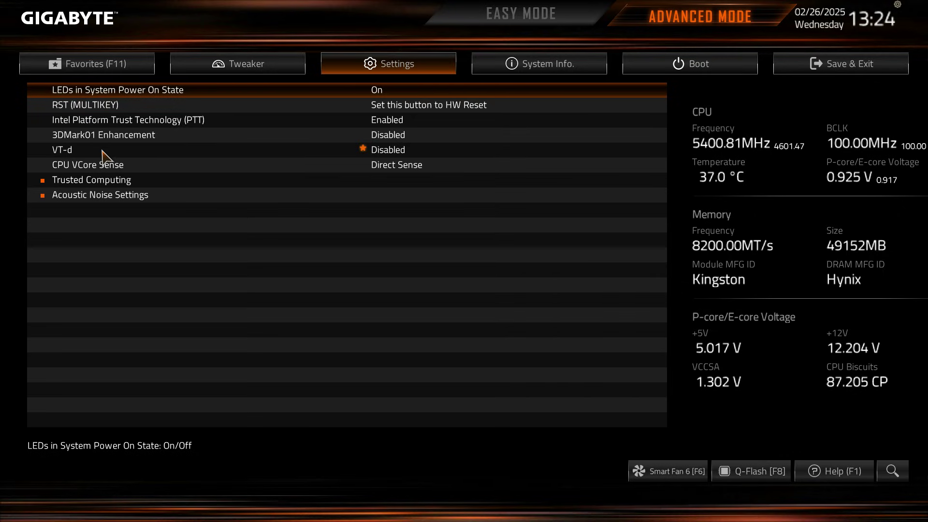
double_click(84, 184)
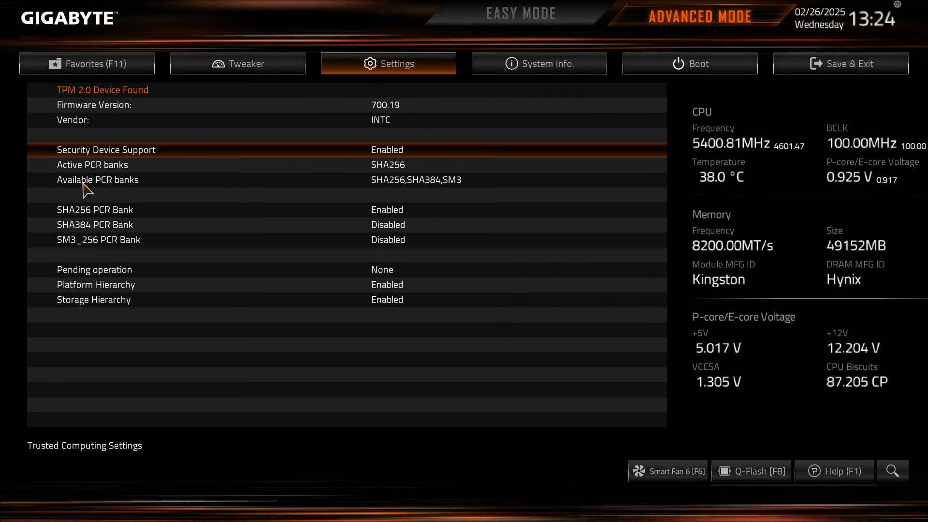
key("Escape")
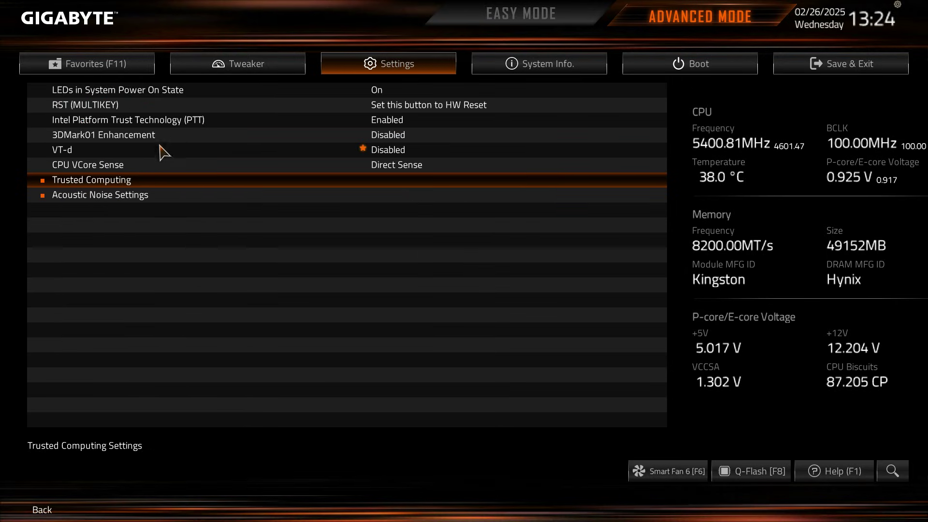
left_click(102, 200)
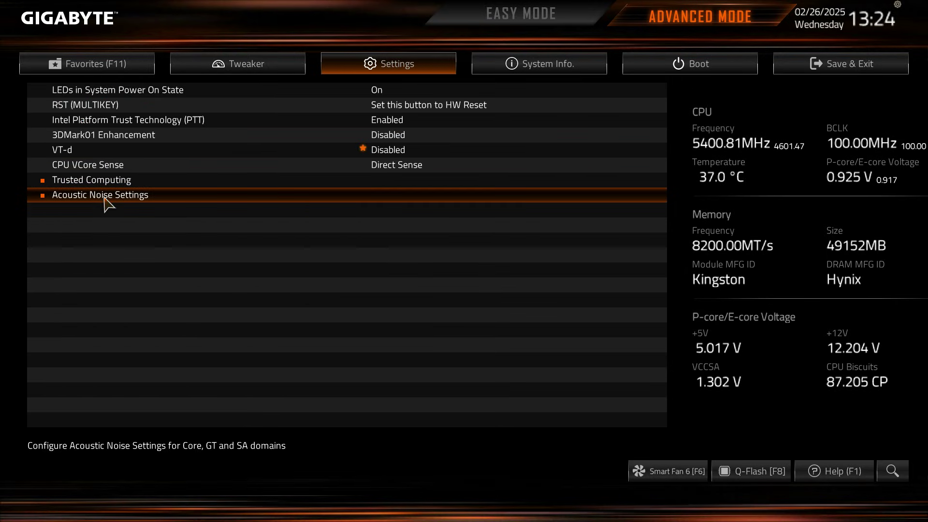
double_click(104, 198)
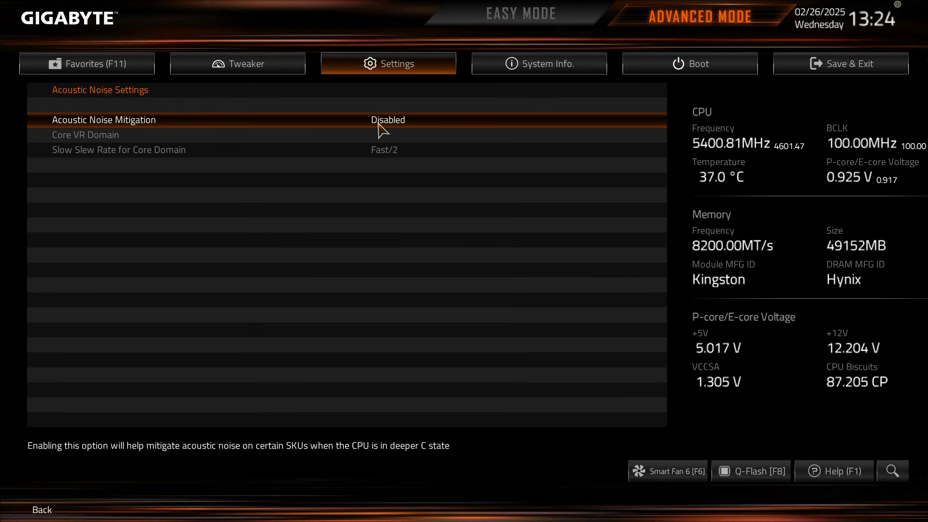
key("Escape")
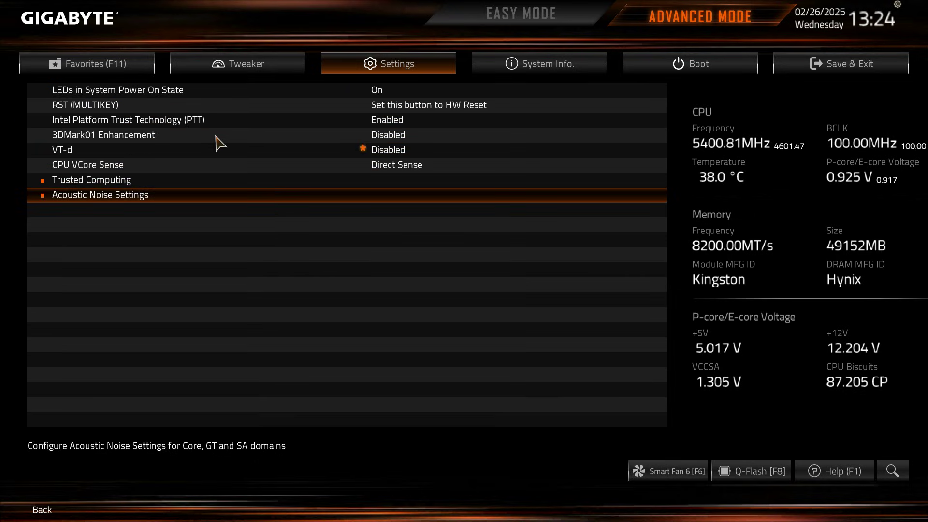
- Review the PC Health Status voltage readings, then switch to the System Info page
left_click(402, 63)
left_click(87, 182)
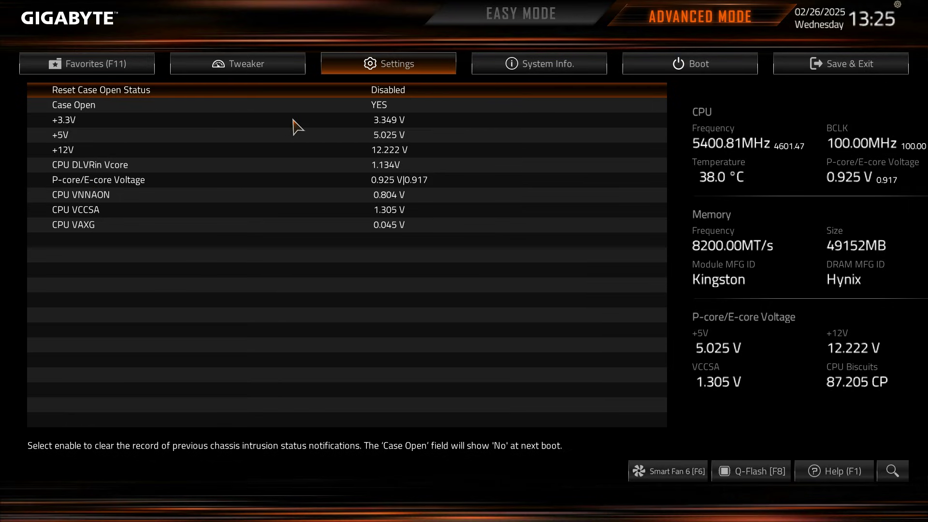
left_click(377, 63)
left_click(509, 70)
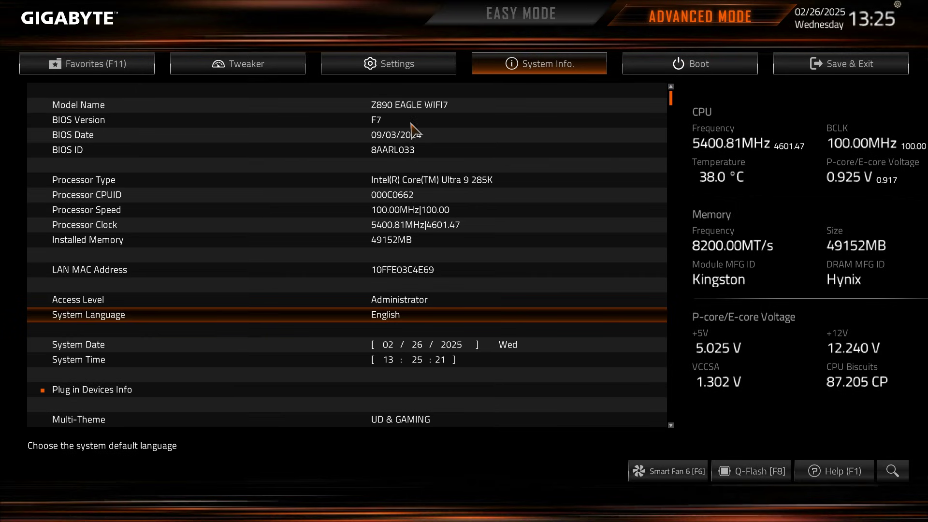
- Scroll through System Info, view the Plug in Devices Info slot details, then return to the settings list
key("Down")
key("Down")
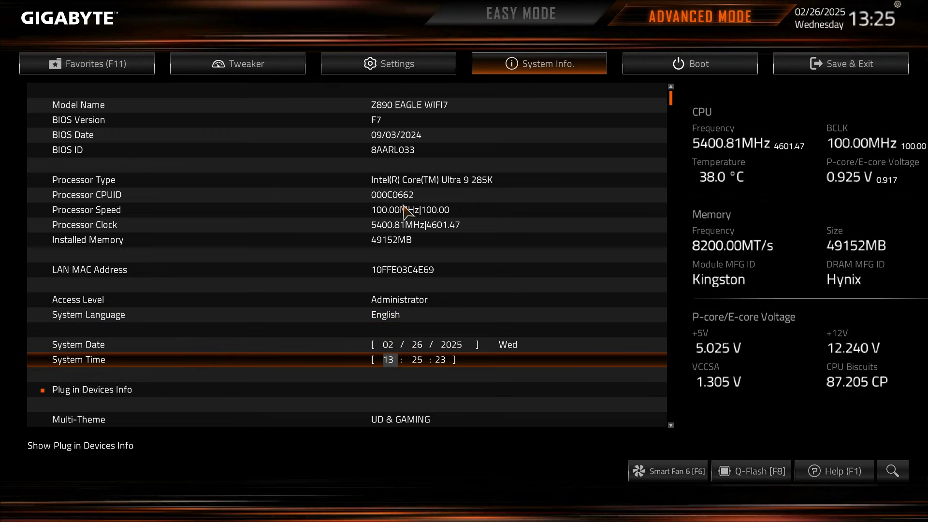
key("Down")
key("Down")
key("Down")
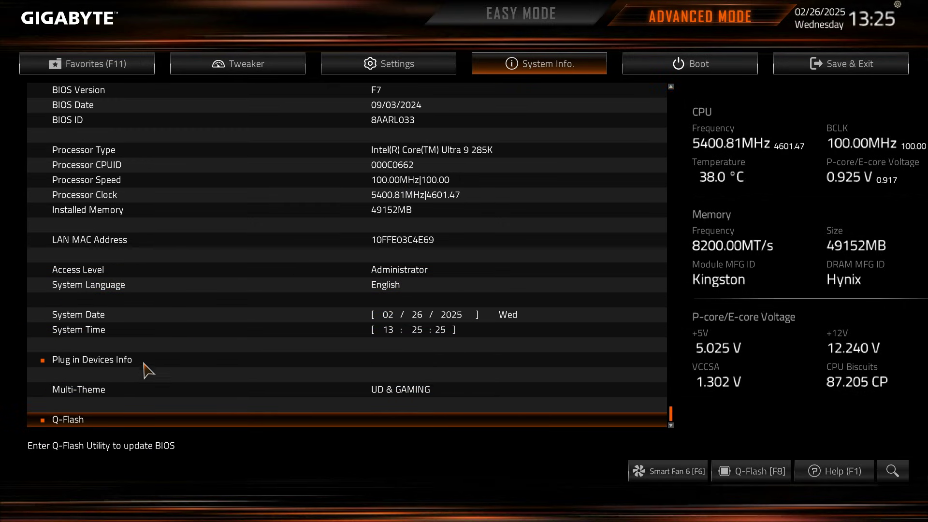
left_click(144, 362)
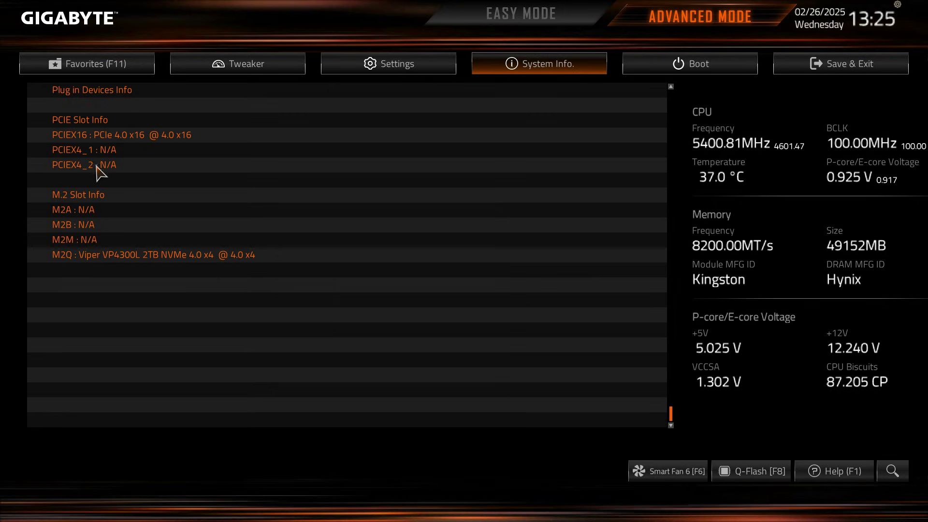
left_click(528, 63)
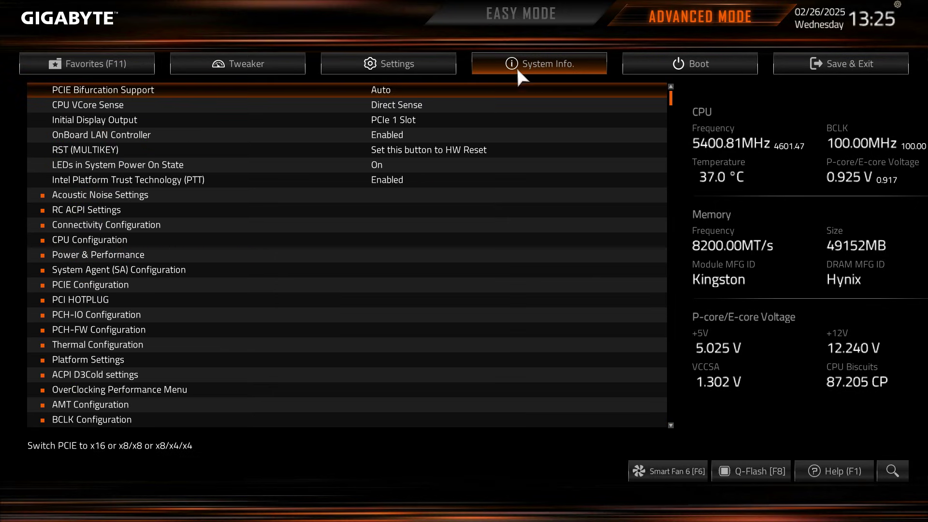
key("Down")
key("Down")
key("Down")
key("Down")
key("Down")
key("Down")
key("Down")
key("Down")
key("Down")
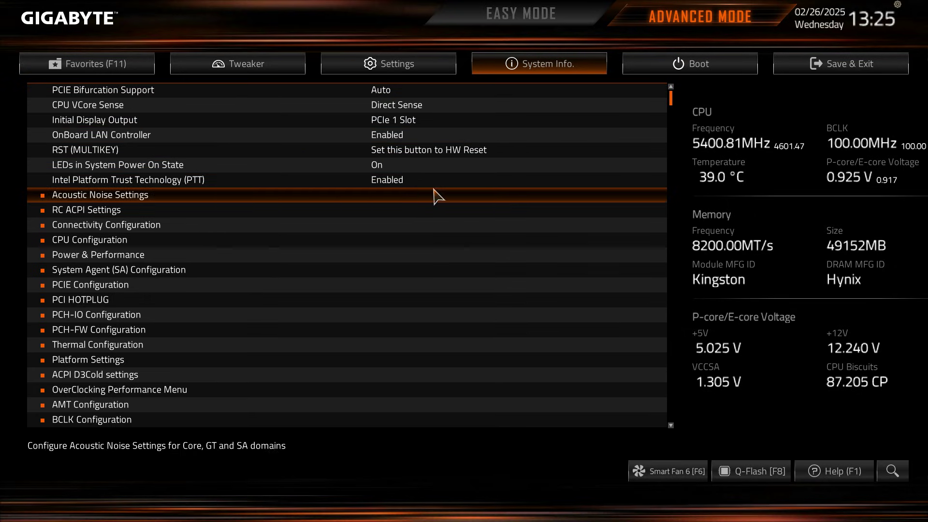
key("Down")
key("Down")
key("Down")
key("Down")
key("Down")
key("Down")
key("Down")
key("Down")
key("Down")
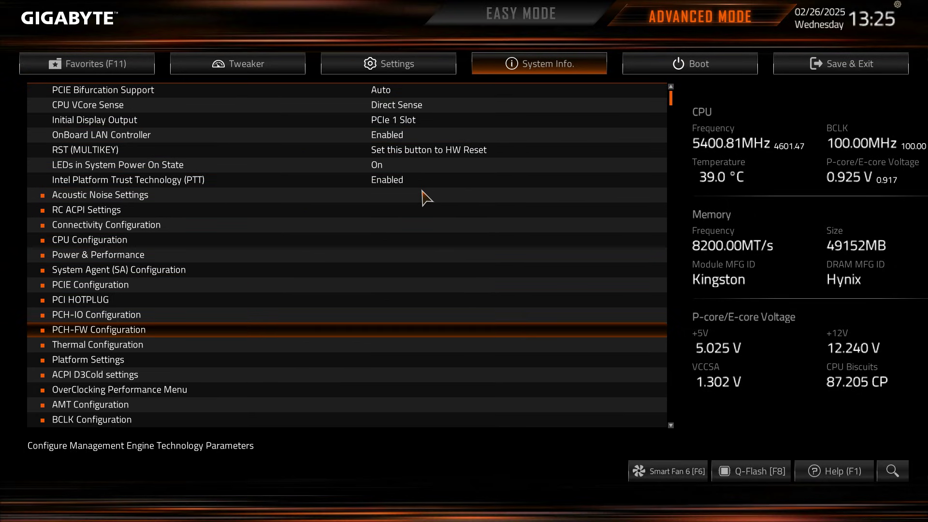
key("Down")
key("Down")
key("Down")
key("Down")
key("Down")
key("Down")
key("Down")
key("Down")
key("Down")
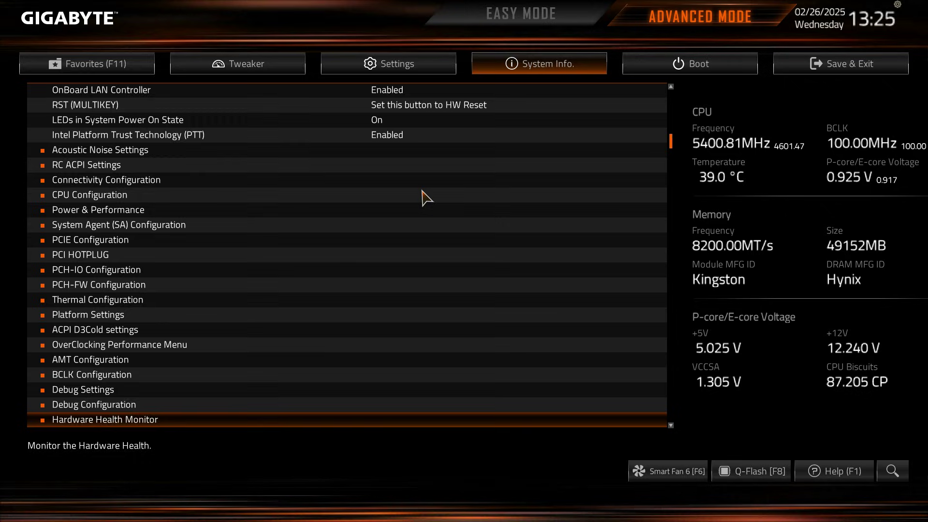
key("Down")
key("Down")
key("Down")
key("Down")
key("Down")
key("Down")
key("Down")
key("Down")
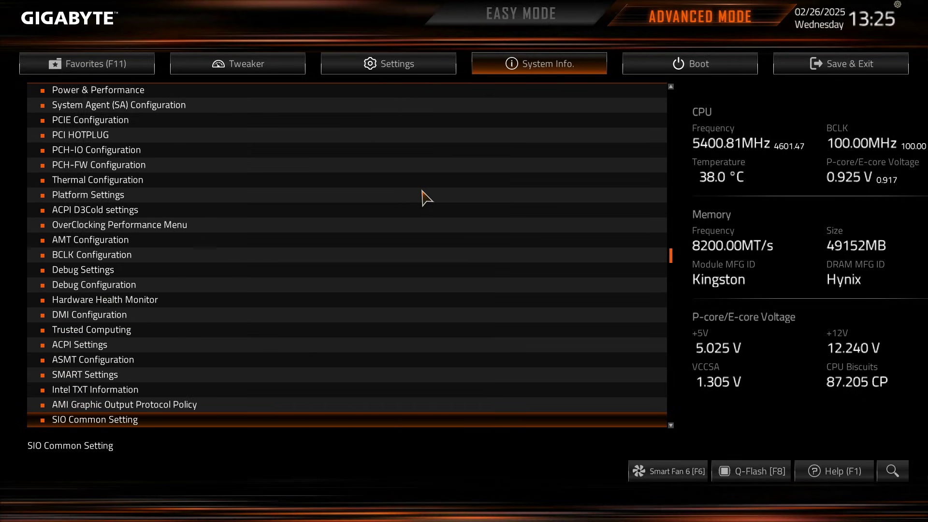
key("Down")
key("Down")
key("Down")
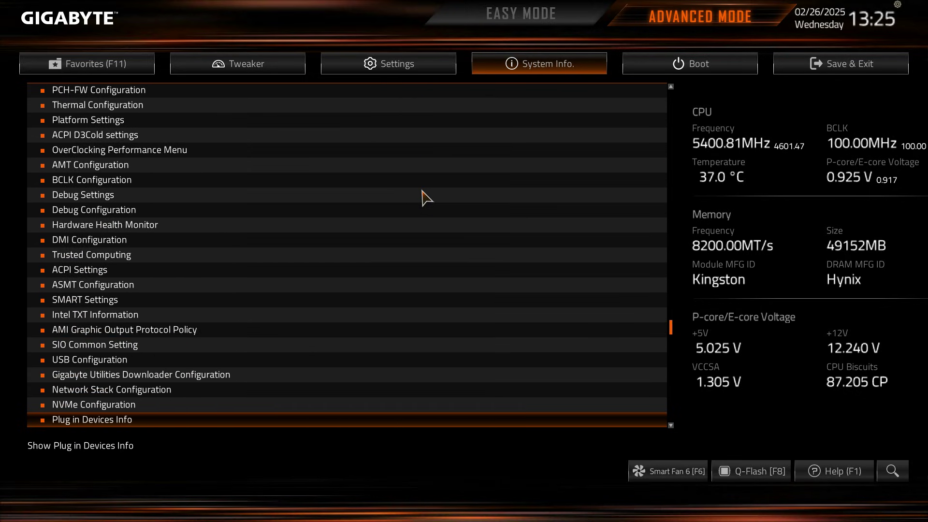
key("Down")
key("Down")
key("Down")
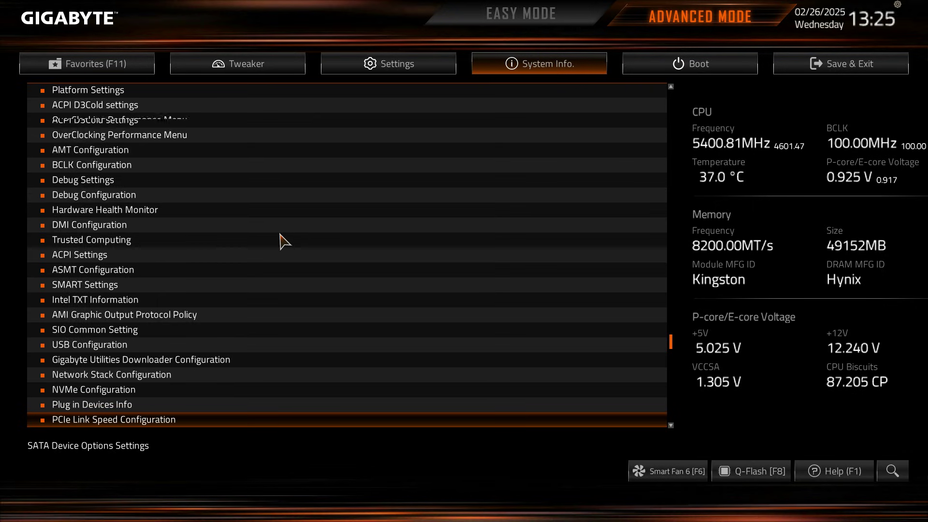
key("Down")
key("Down")
key("Up")
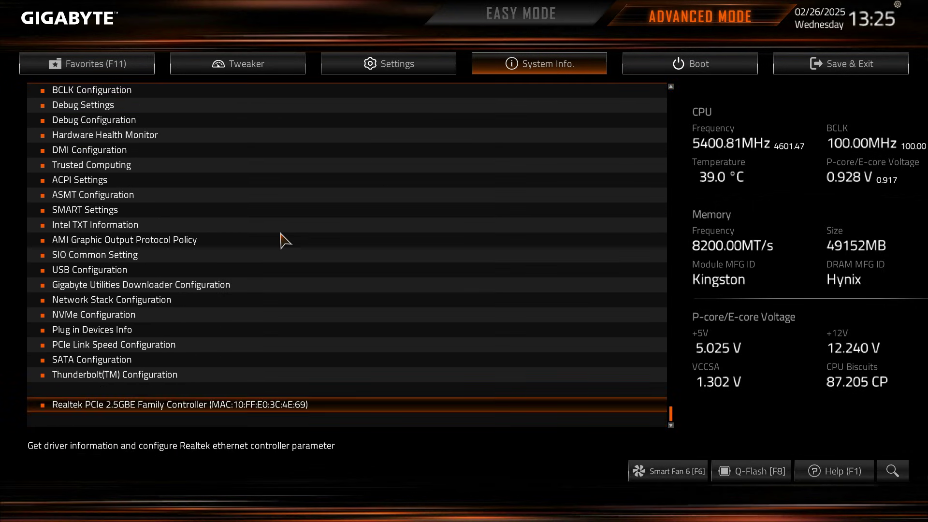
key("Up")
key("Up")
key("Up")
key("Up")
key("Up")
key("Up")
key("Up")
key("Up")
key("Up")
key("Up")
key("Up")
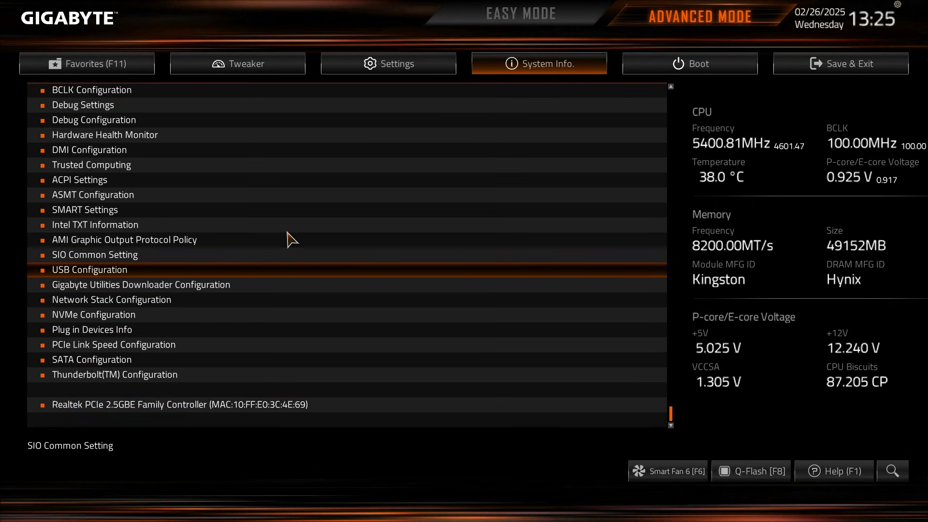
key("Up")
key("Up")
key("Up")
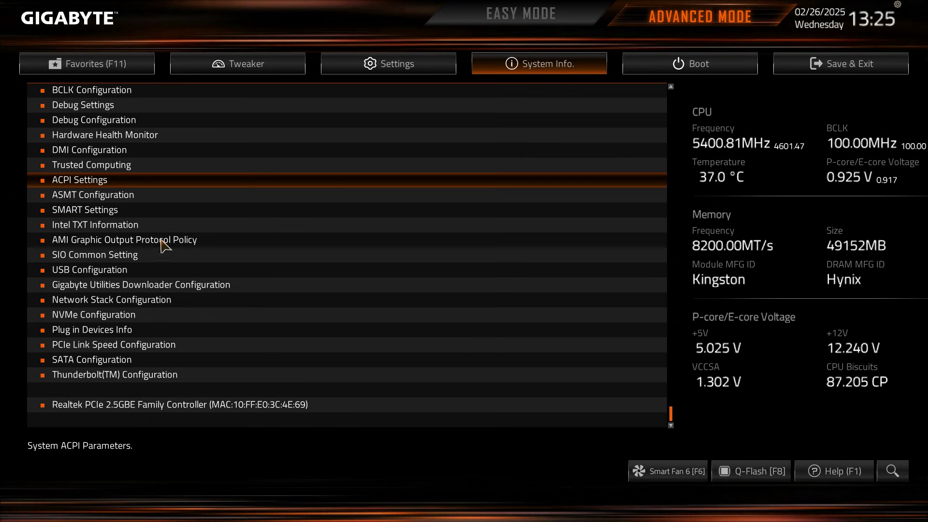
left_click(95, 273)
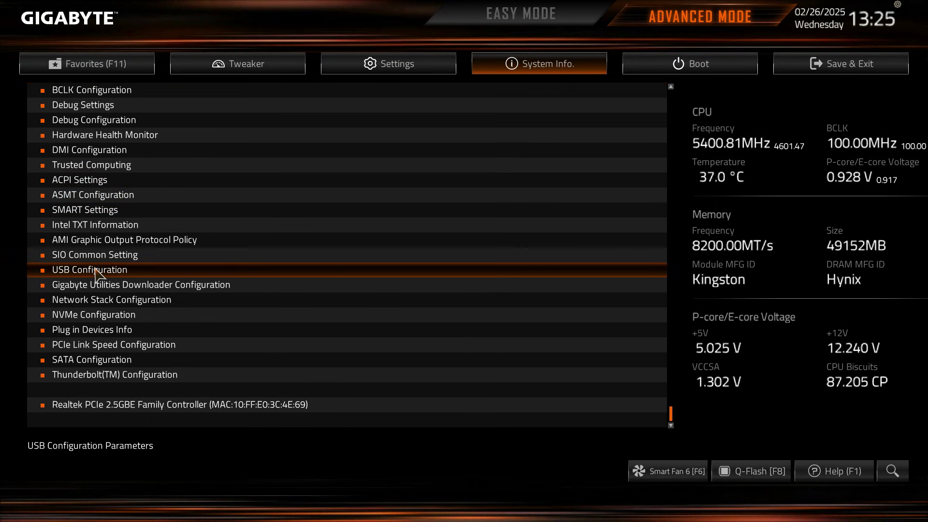
left_click(83, 274)
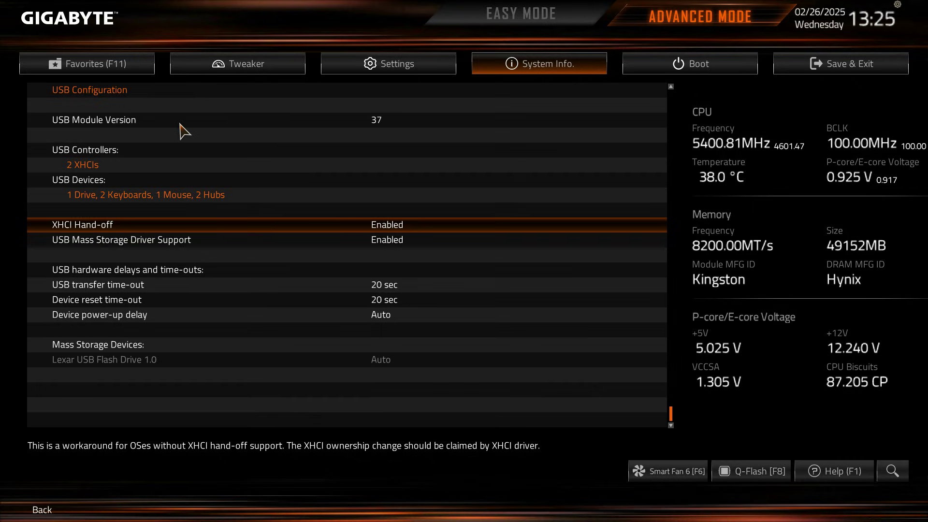
key("Escape")
key("Up")
key("Up")
key("Up")
key("Up")
key("Up")
key("Up")
key("Up")
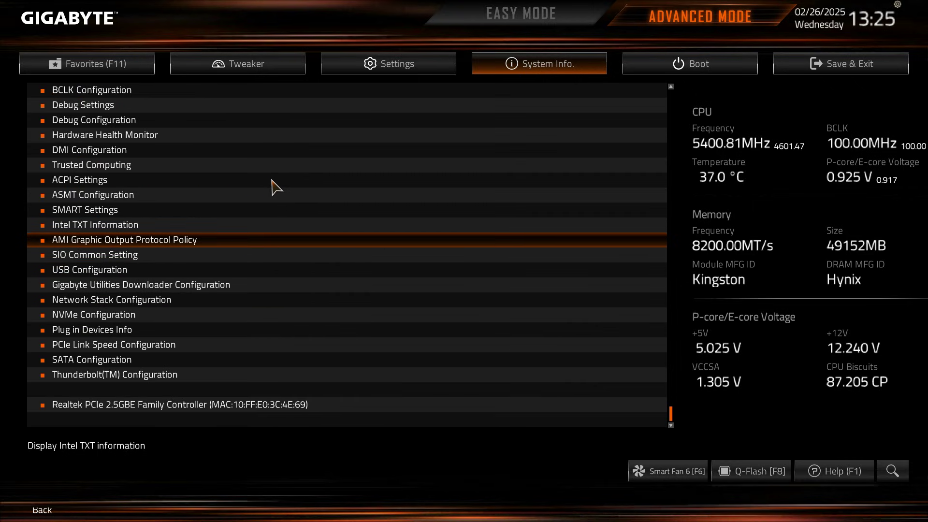
key("Up")
key("Up")
key("Up")
key("Up")
key("Up")
key("Up")
key("Up")
key("Up")
key("Up")
key("Up")
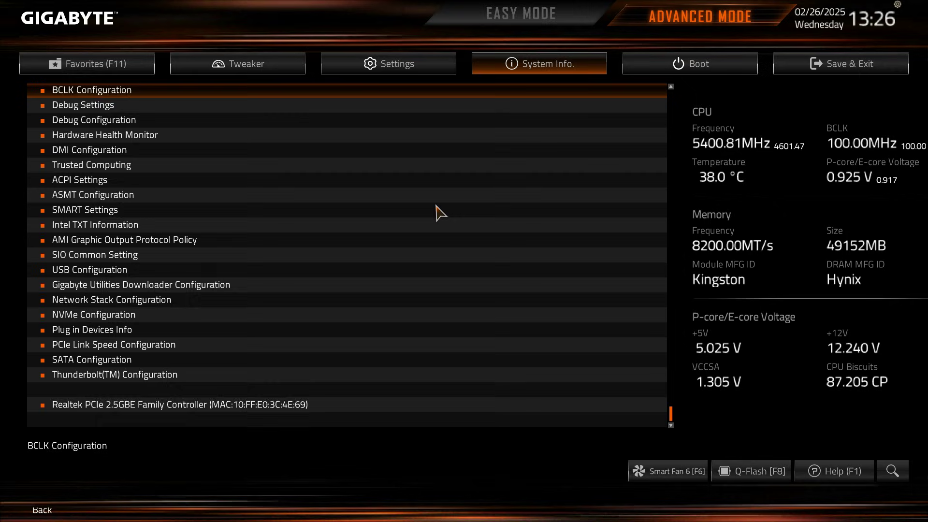
key("Up")
key("Up")
key("Up")
key("Up")
key("Up")
key("Up")
key("Up")
key("Up")
key("Up")
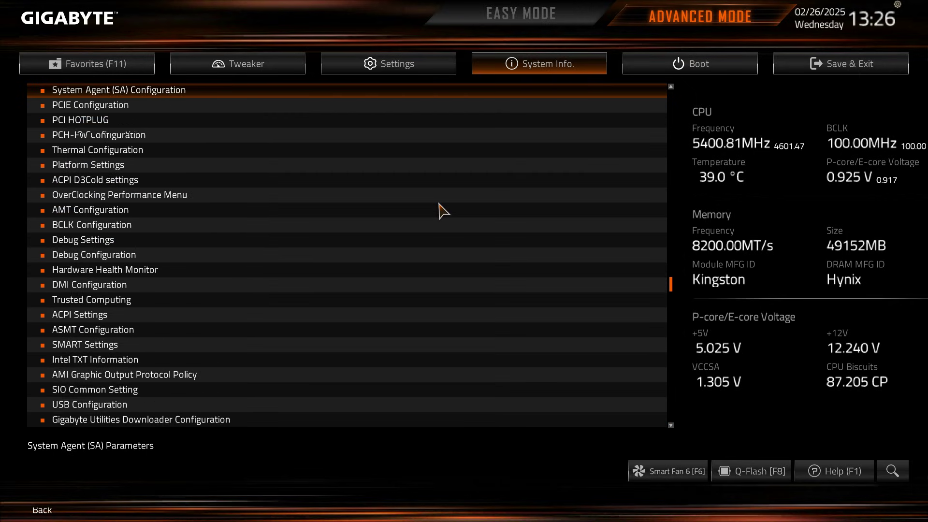
key("Up")
key("Up")
key("Up")
key("Up")
key("Up")
key("Up")
key("Up")
key("Up")
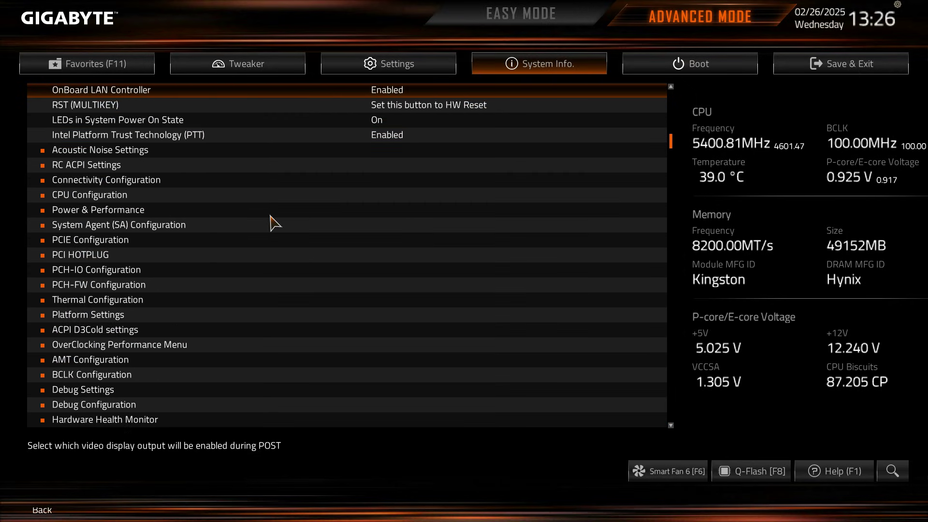
- Look over the Boot tab, then view the Save & Exit page's Boot Override choices
key("Up")
key("Right")
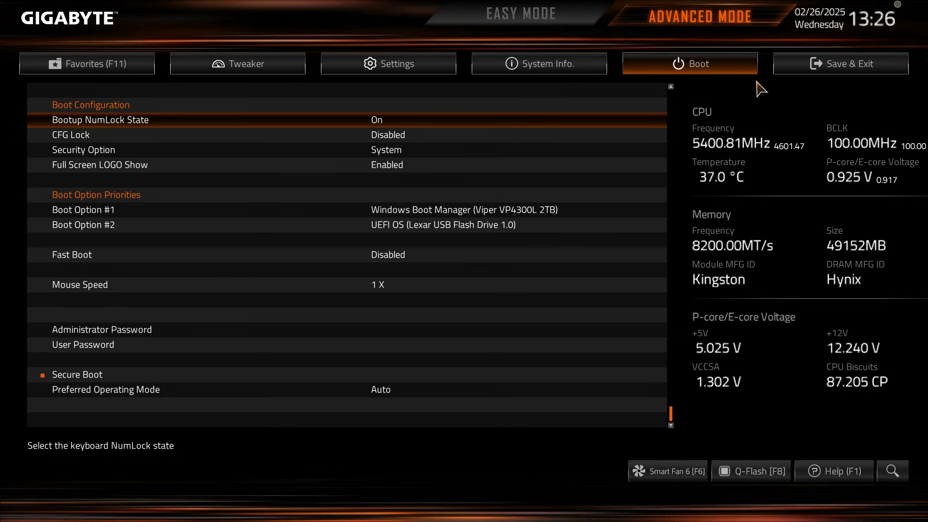
left_click(820, 63)
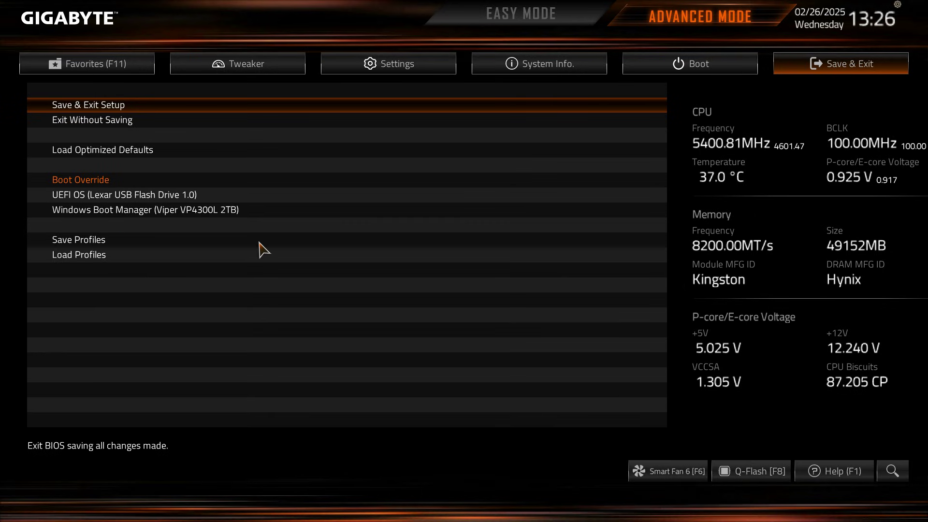
- Preview Easy Mode, return to Advanced with F2, and decline Exit Without Saving to keep XMP 1 and Re-Size BAR
left_click(495, 12)
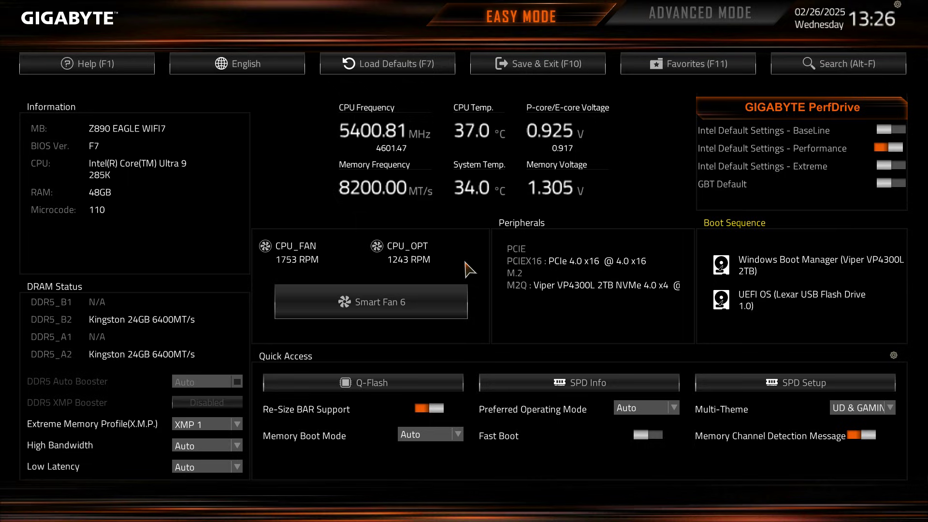
key("F2")
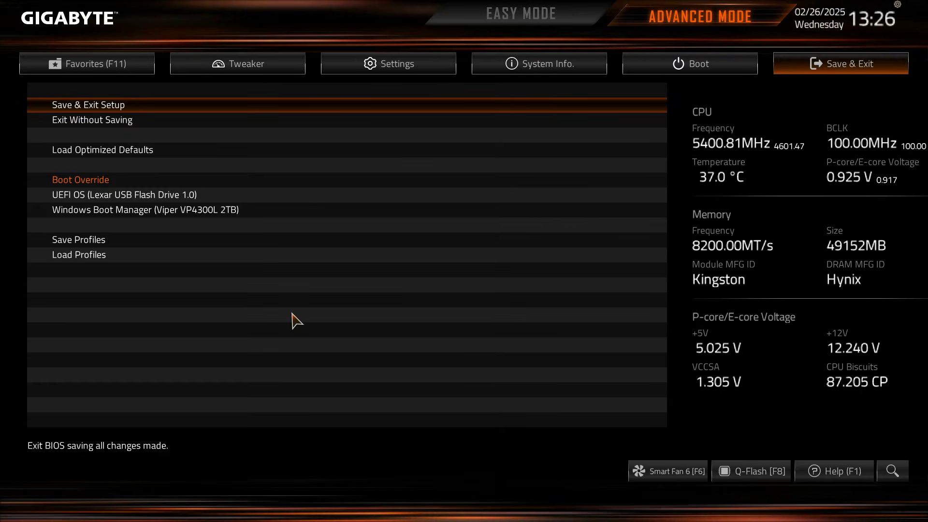
key("Escape")
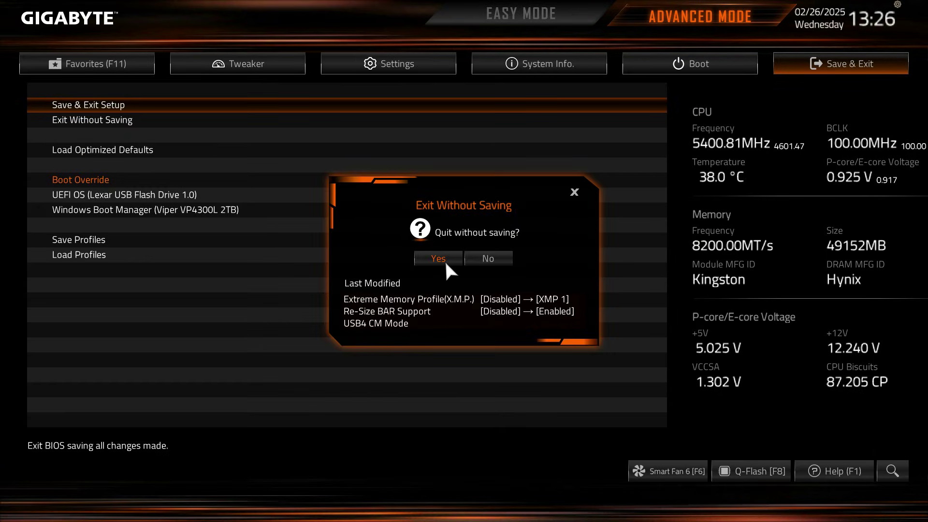
left_click(492, 258)
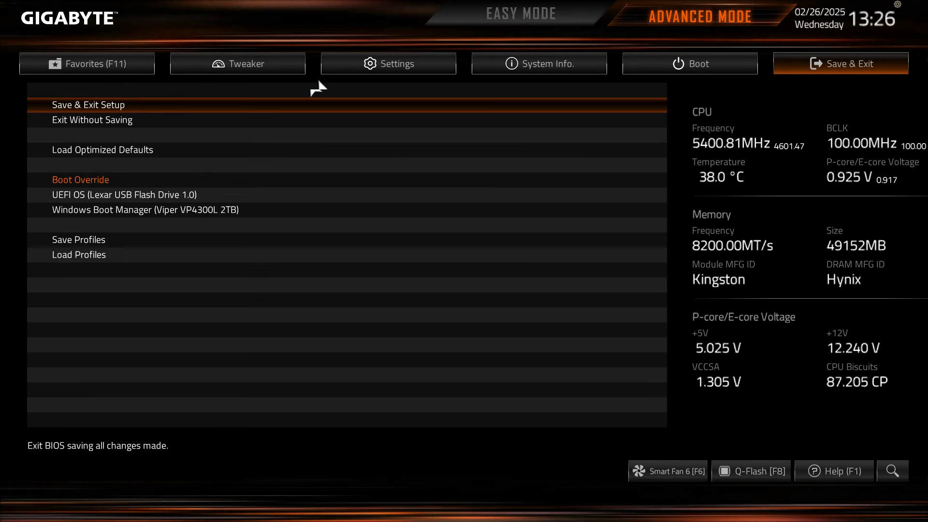
left_click(499, 18)
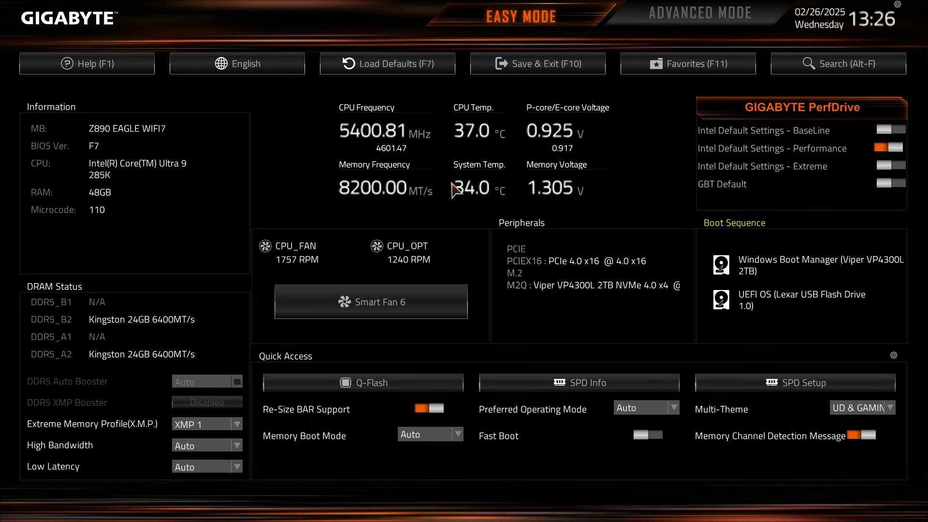